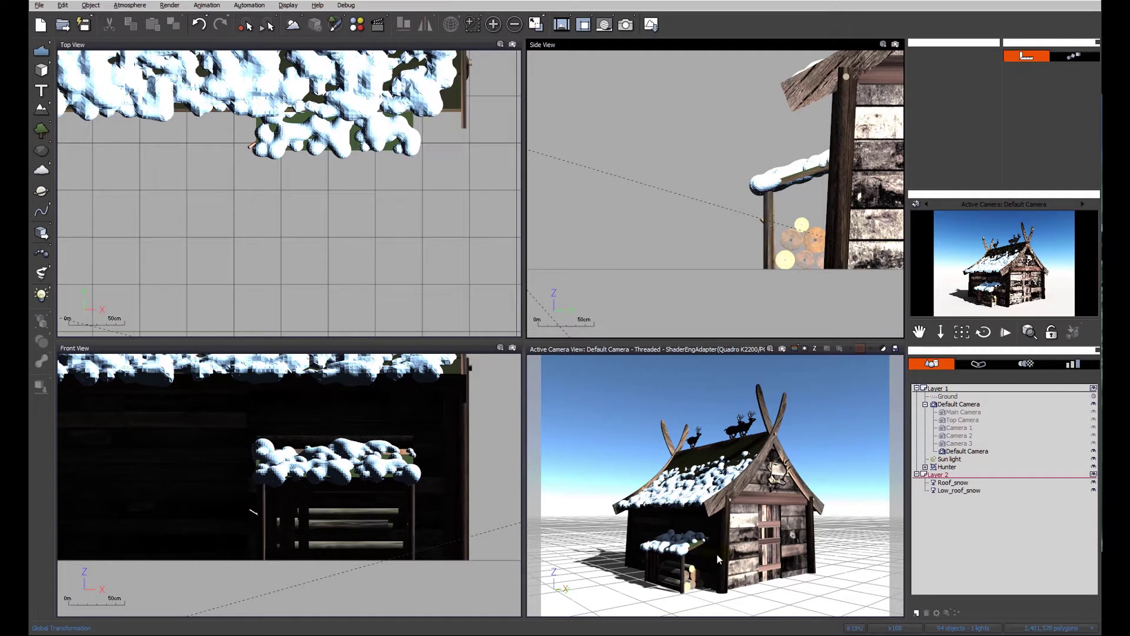
# Convert the fascia board's material to an EcoSystem/Particles material.
pyautogui.click(744, 481)
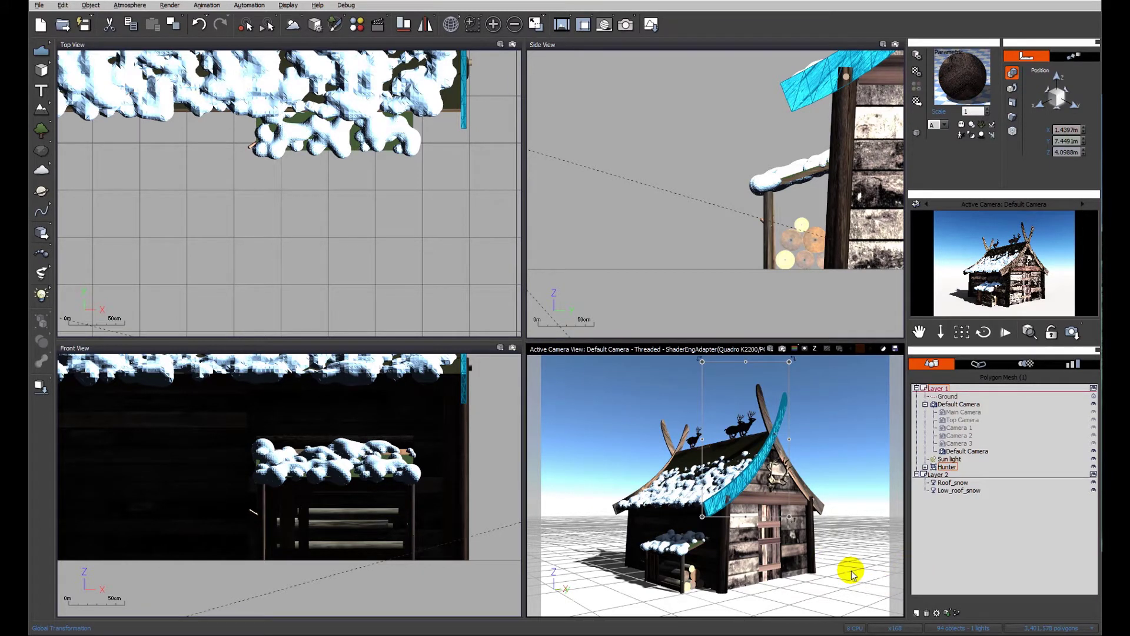
pyautogui.rightClick(963, 85)
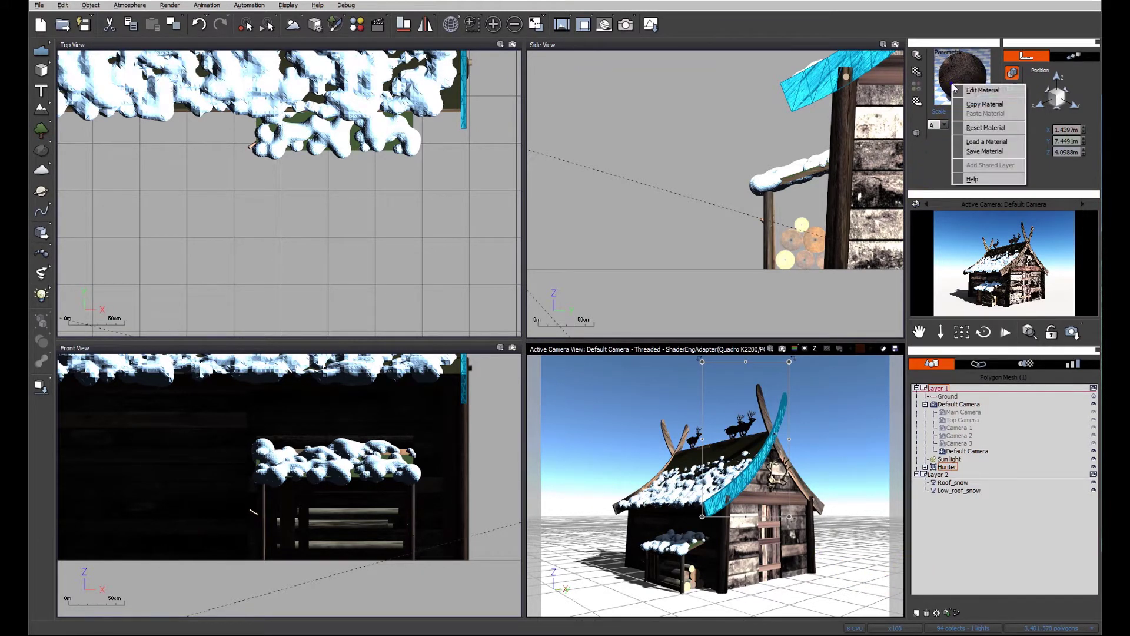
pyautogui.click(982, 90)
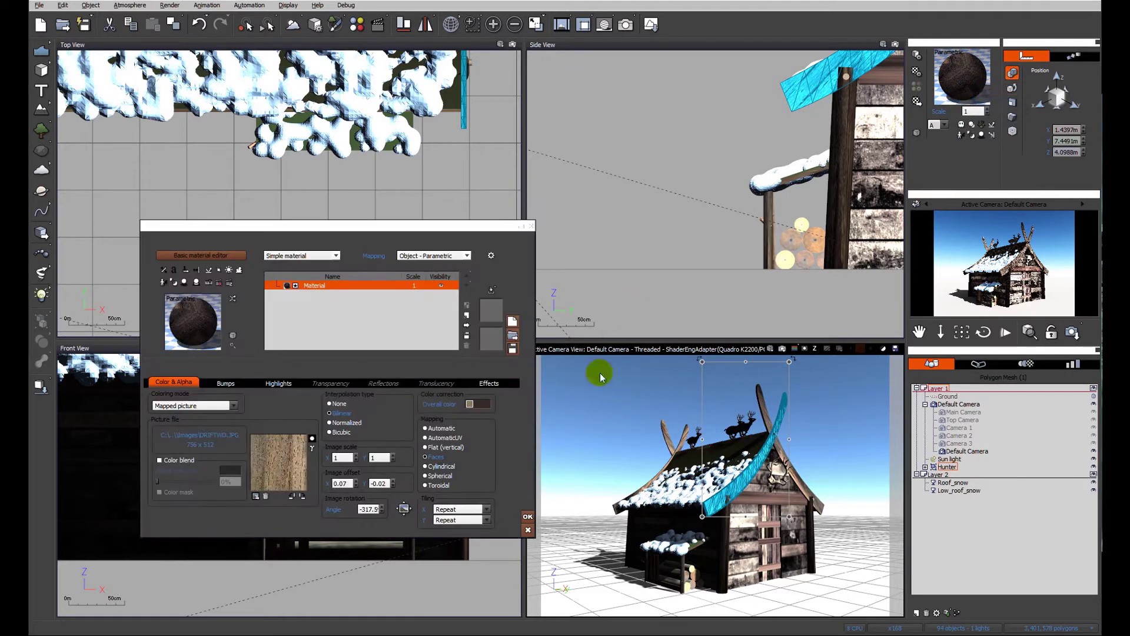
pyautogui.click(337, 257)
pyautogui.click(295, 307)
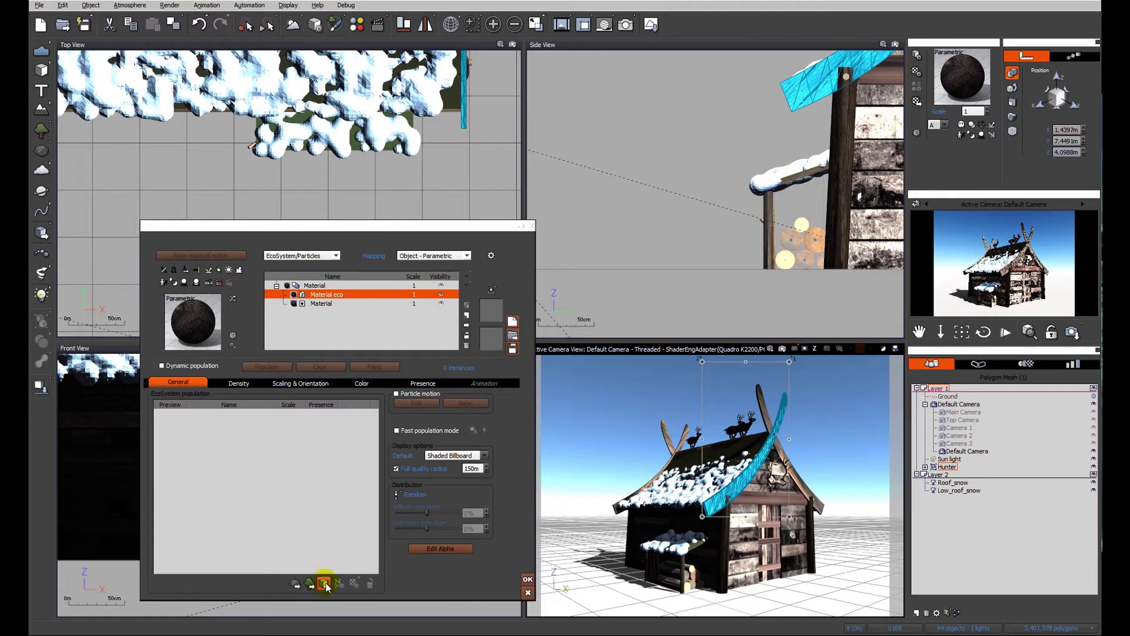
# Add the Icicle object to the ecosystem and populate the board with 74 icicles.
pyautogui.click(324, 583)
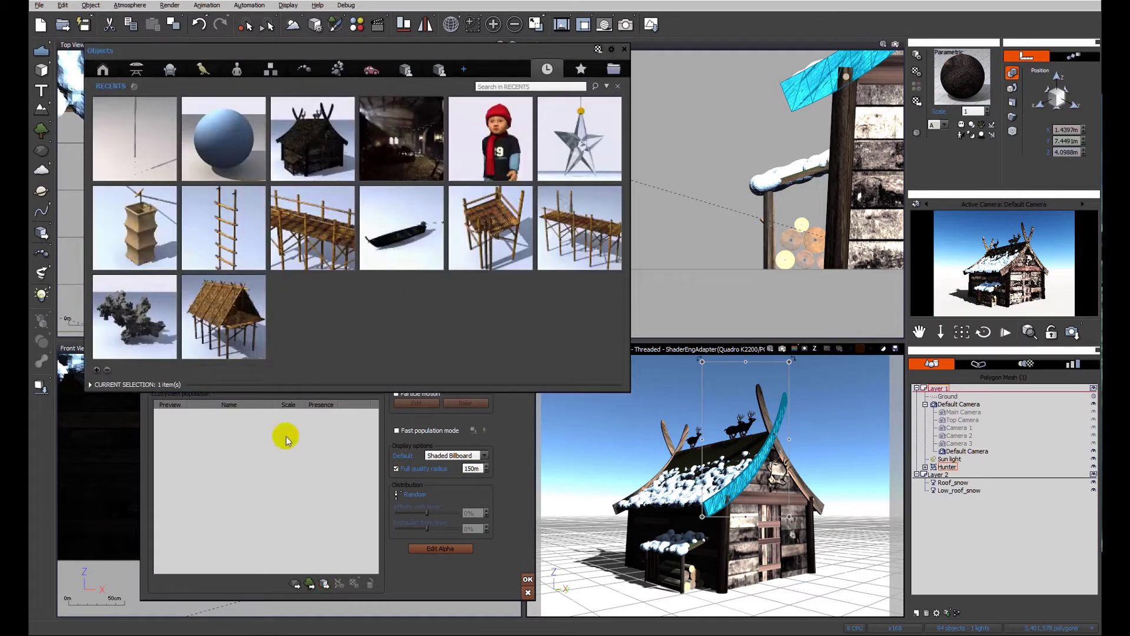
pyautogui.doubleClick(148, 147)
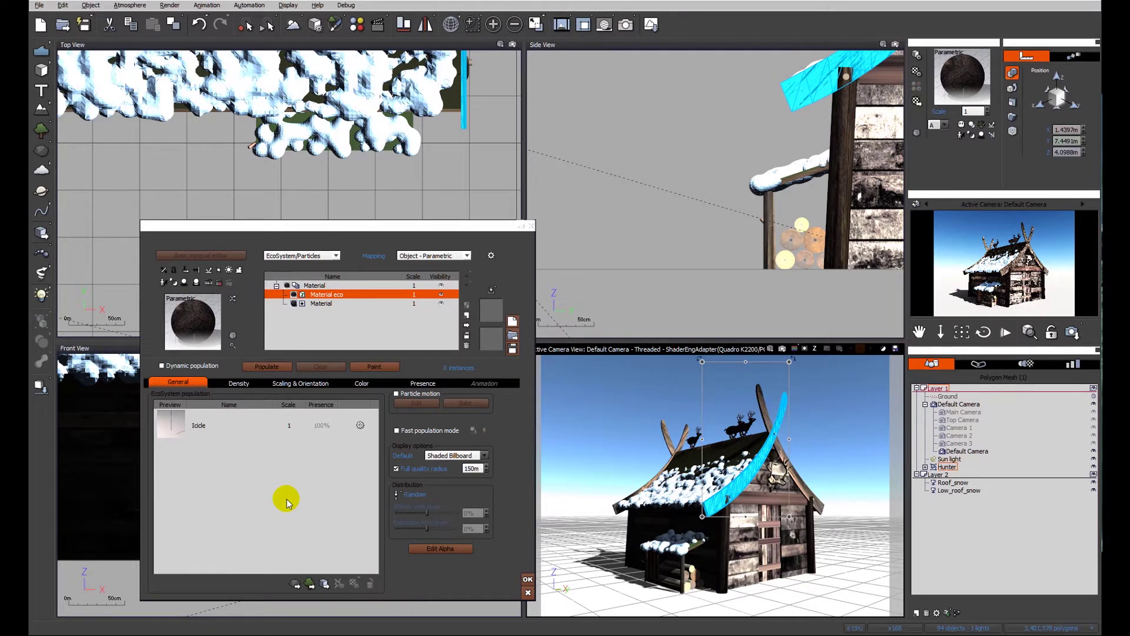
pyautogui.click(254, 368)
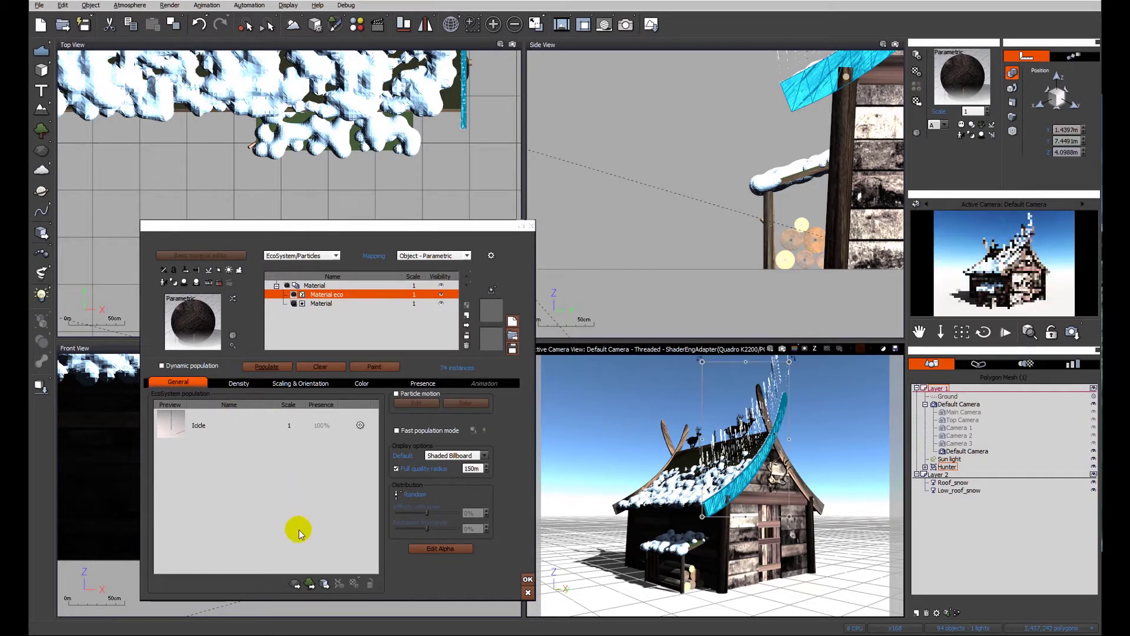
pyautogui.click(769, 439)
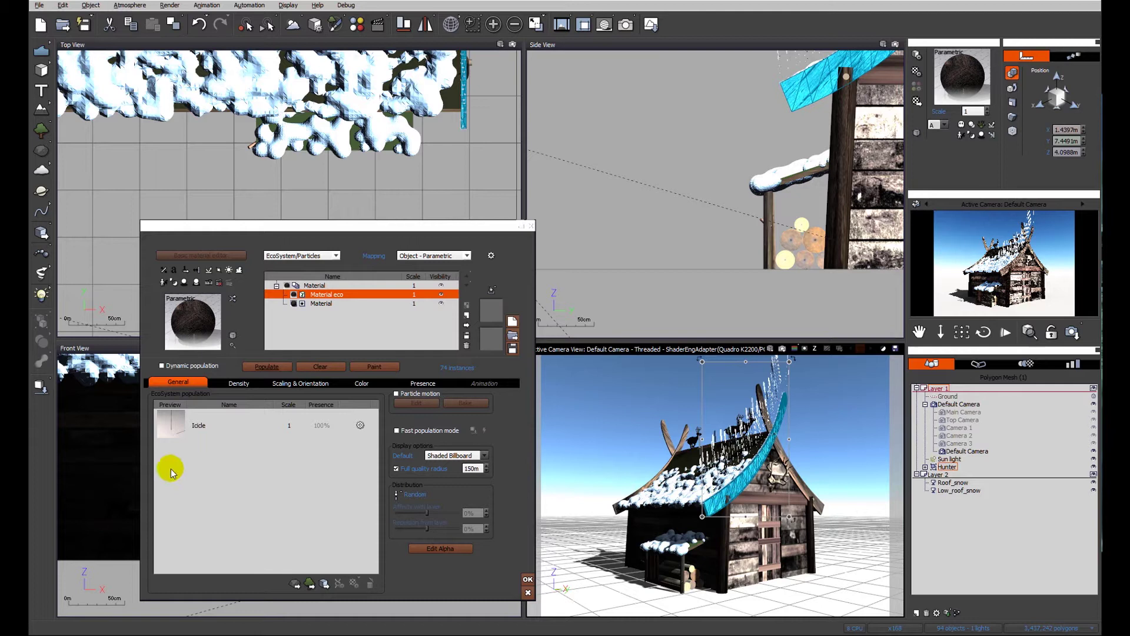
# Make the icicle surface offset proportional to instance size at -100%, then repopulate.
pyautogui.click(246, 386)
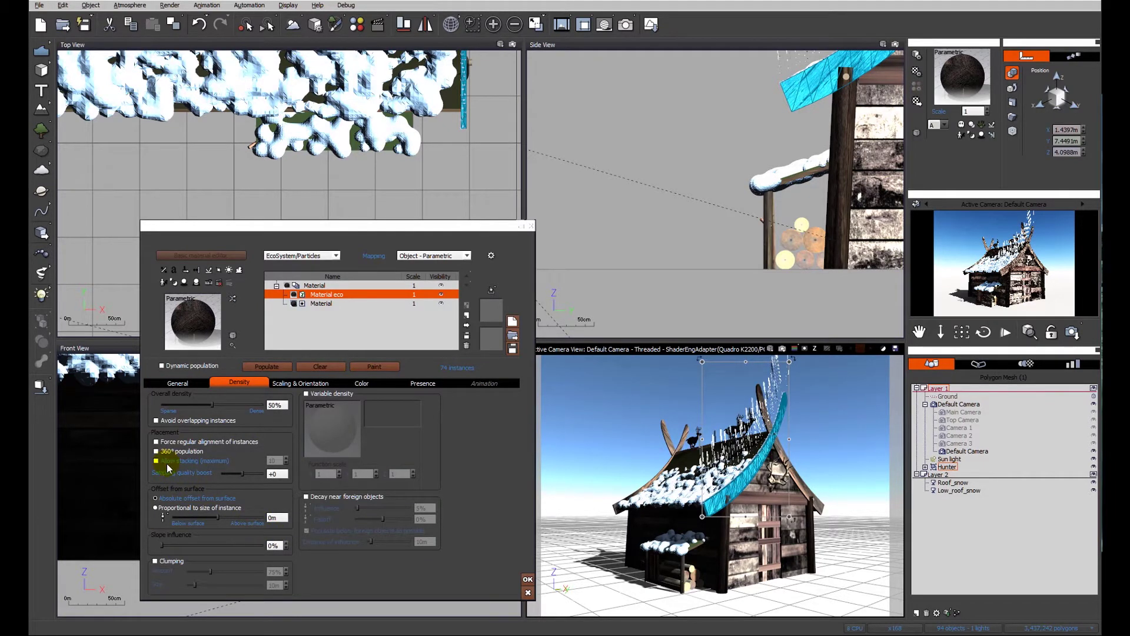
pyautogui.click(173, 507)
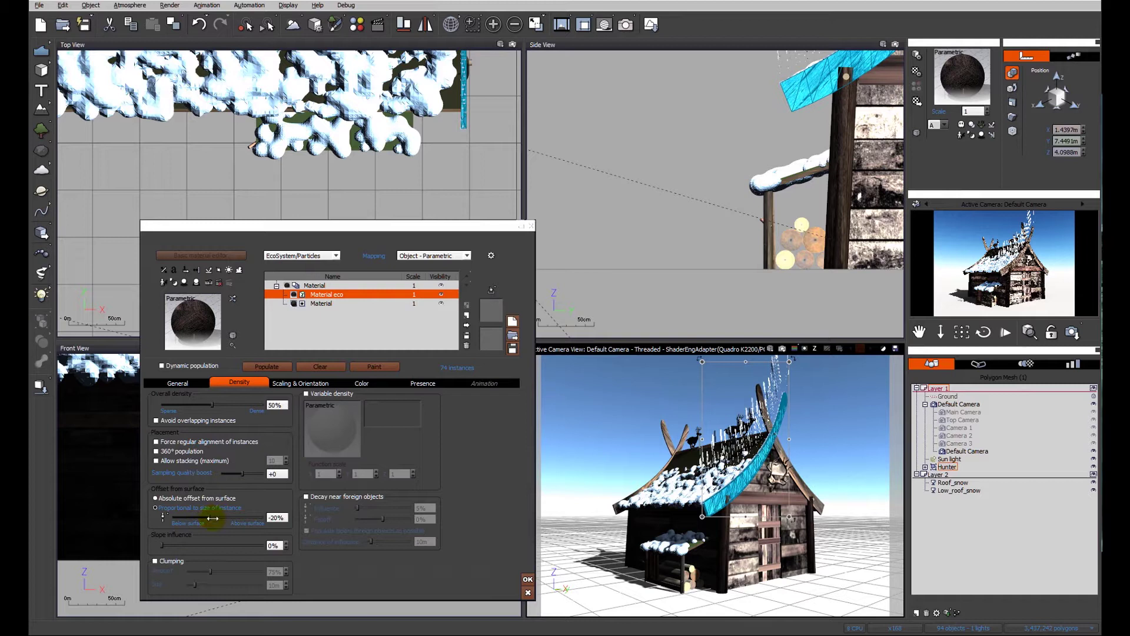
pyautogui.moveTo(209, 518); pyautogui.dragTo(160, 516)
pyautogui.click(267, 366)
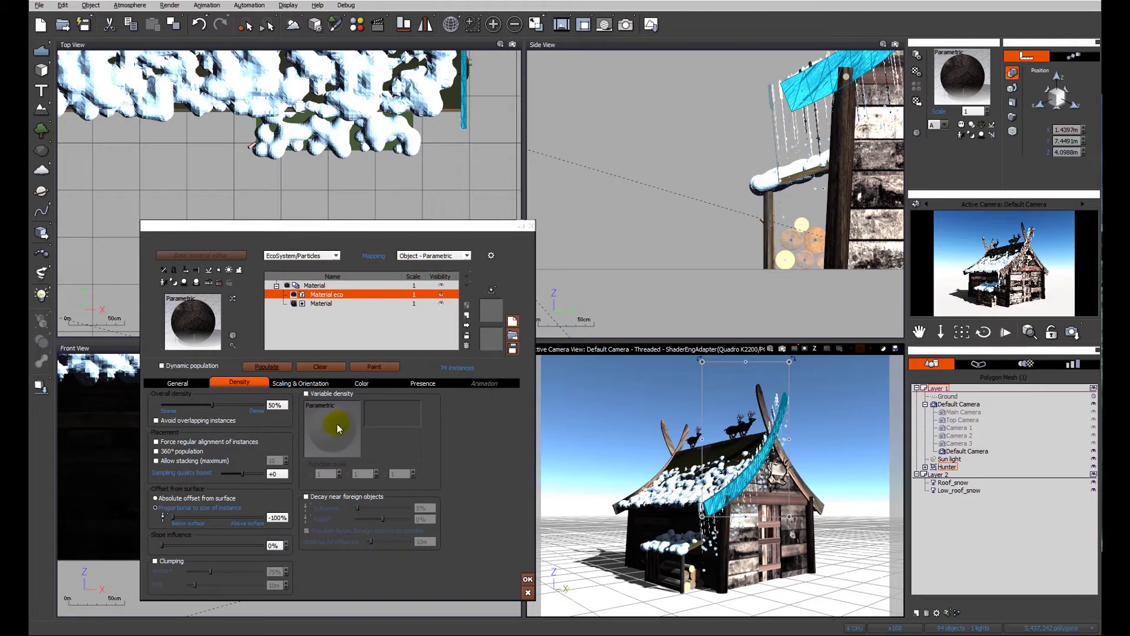
# Set direction from surface to 0% so icicles hang vertically, and repopulate the board.
pyautogui.click(306, 383)
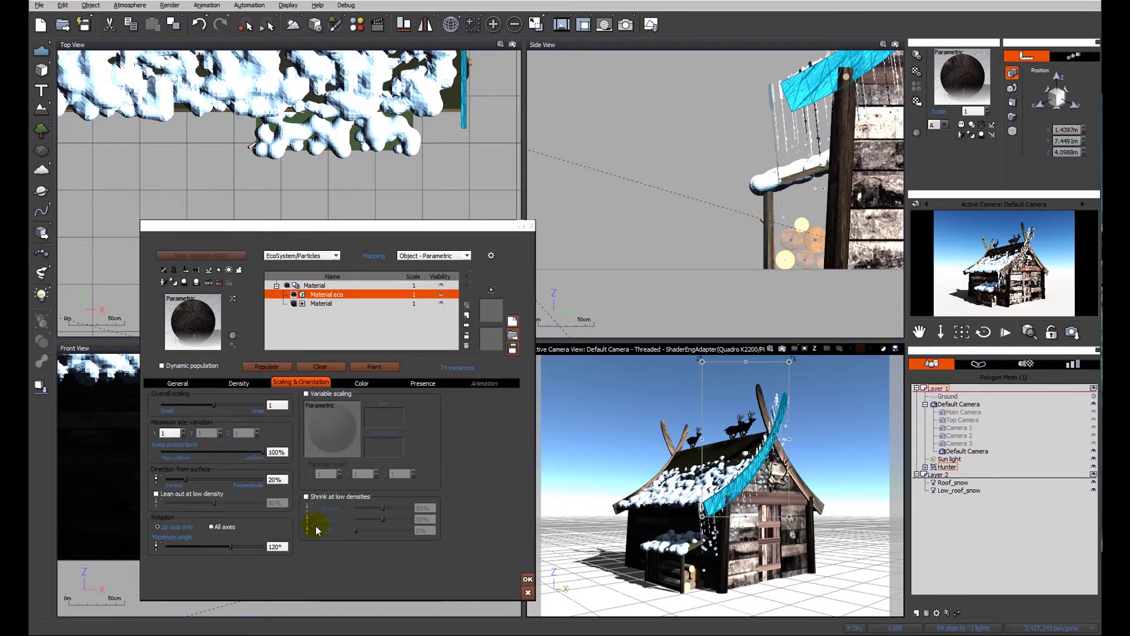
pyautogui.moveTo(194, 480); pyautogui.dragTo(180, 479)
pyautogui.click(265, 368)
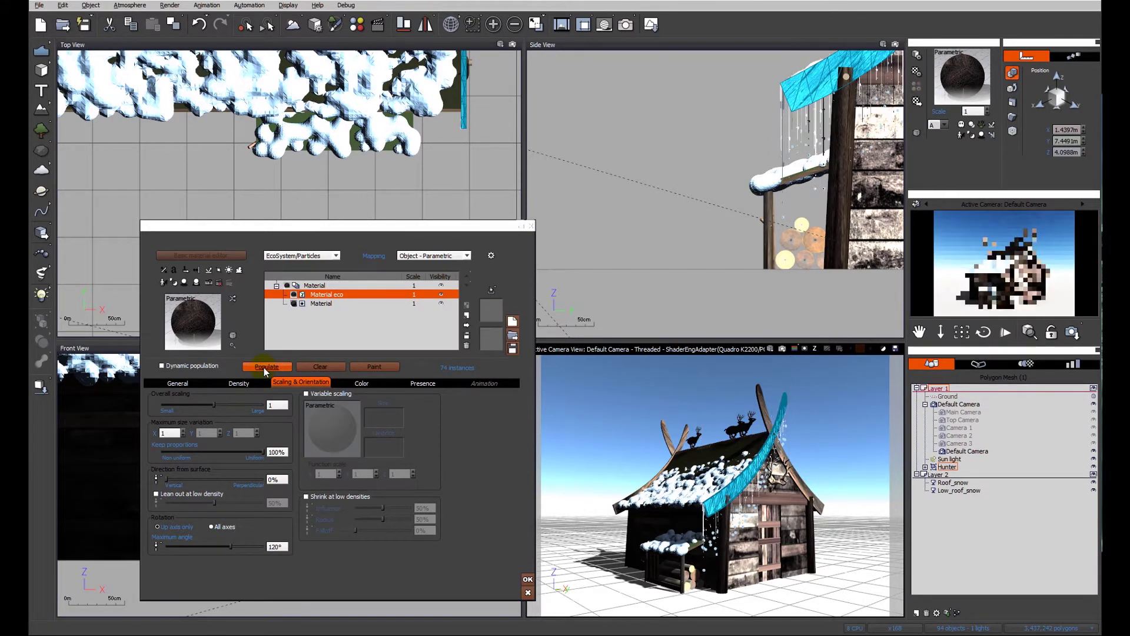
pyautogui.click(754, 164)
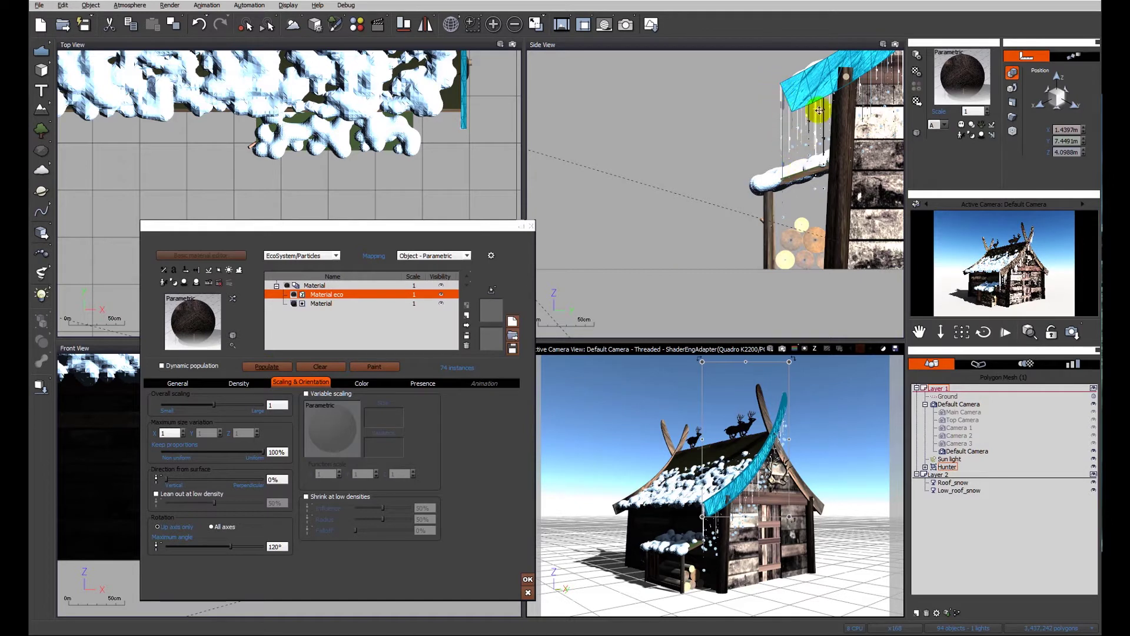
pyautogui.click(788, 395)
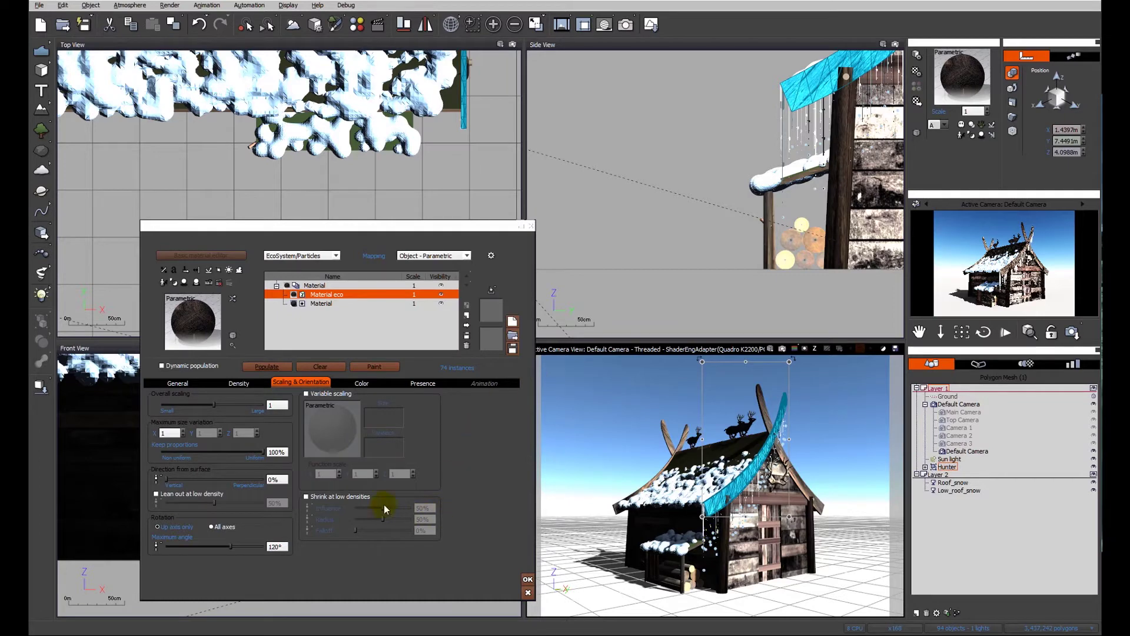
# Render a preview of the icicled hut, then reopen the Material Eco ecosystem editor.
pyautogui.click(625, 24)
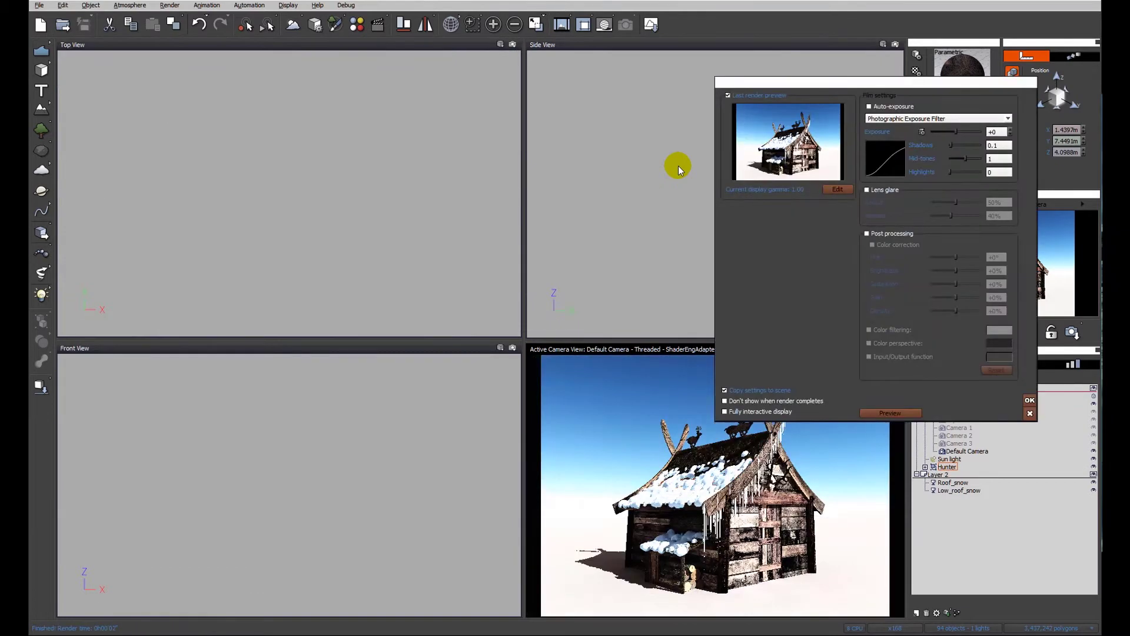
pyautogui.click(1027, 414)
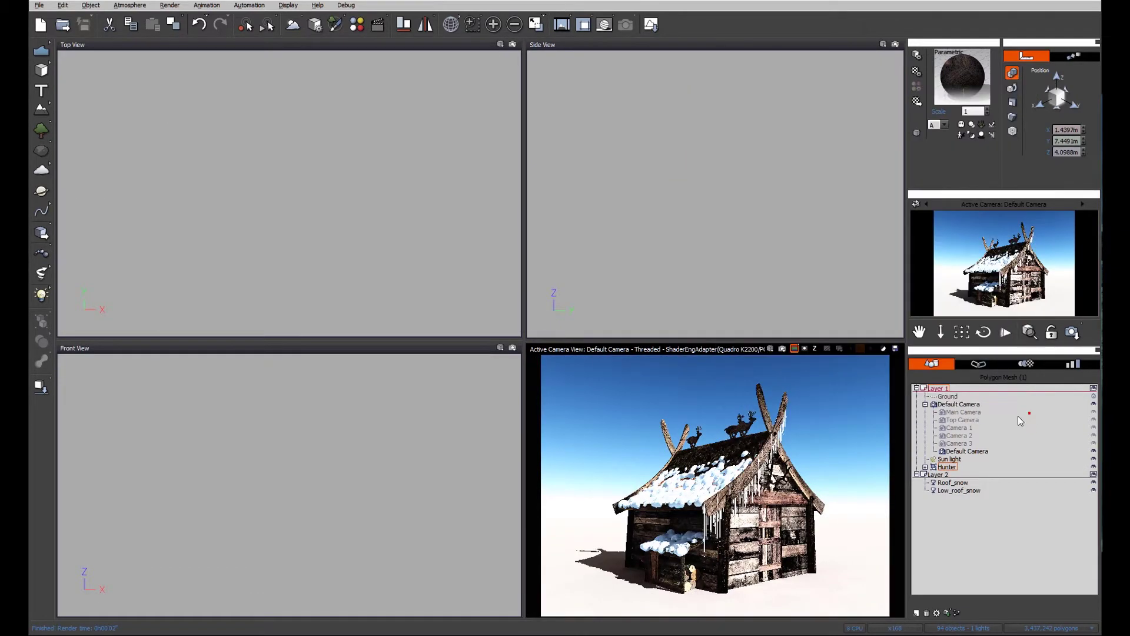
pyautogui.doubleClick(871, 487)
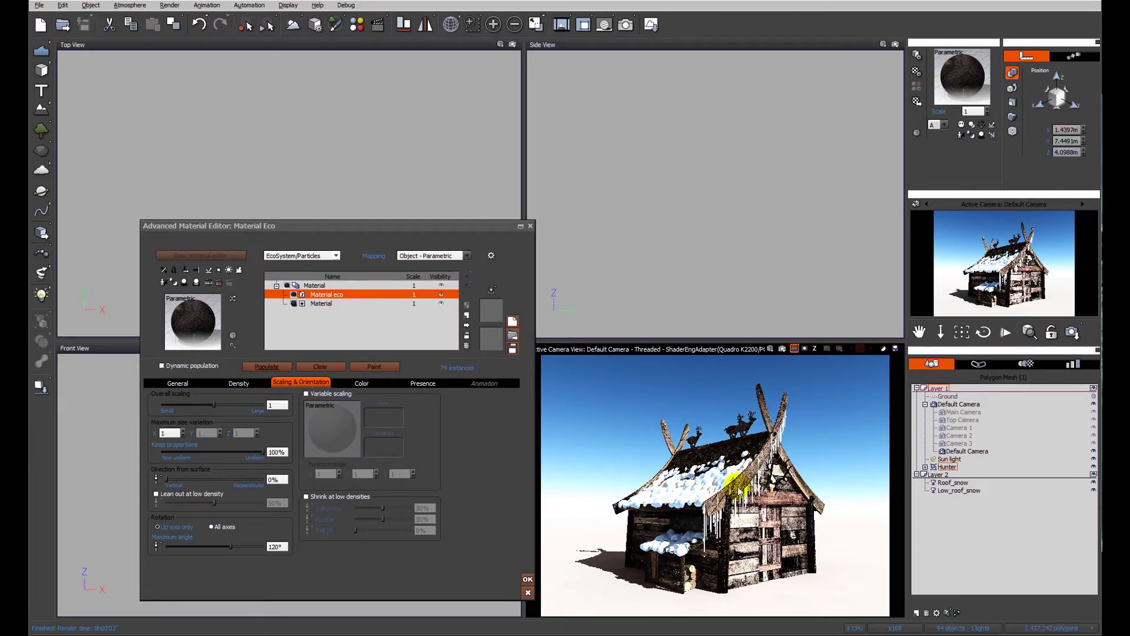
pyautogui.click(786, 396)
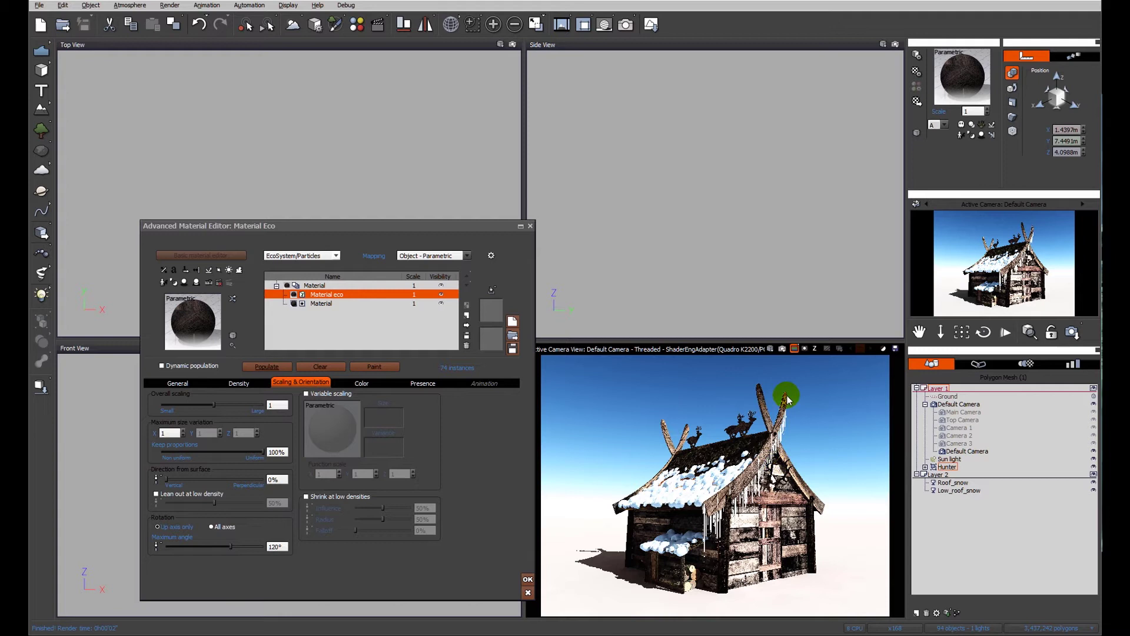
pyautogui.moveTo(787, 399); pyautogui.dragTo(777, 444)
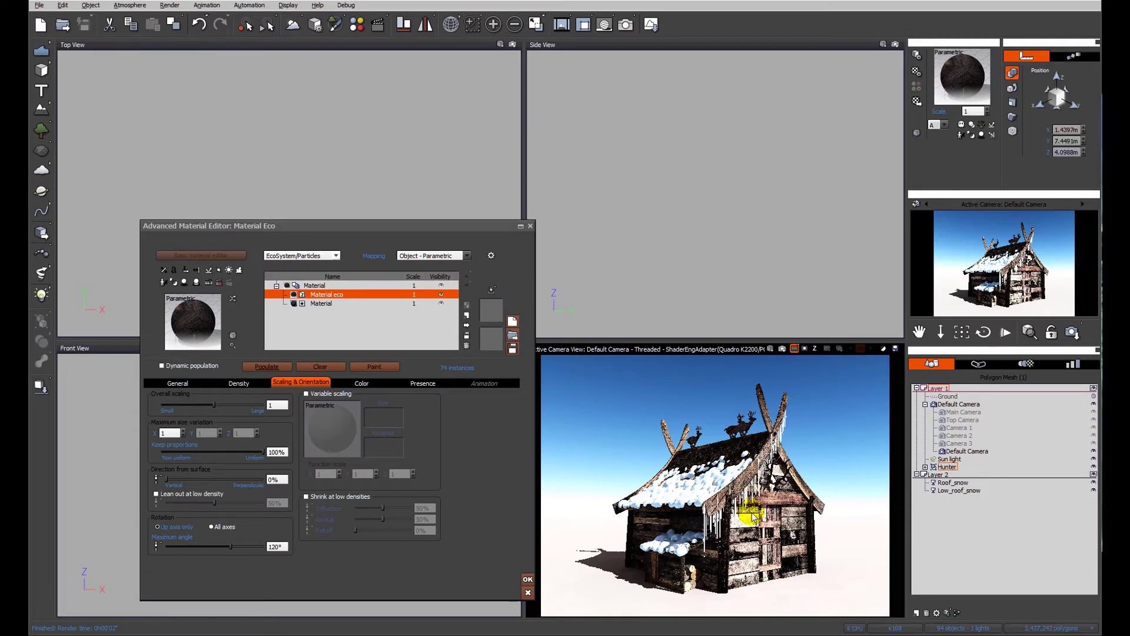
pyautogui.moveTo(751, 515)
pyautogui.mouseDown()
pyautogui.moveTo(720, 559)
pyautogui.moveTo(659, 395)
pyautogui.mouseUp()
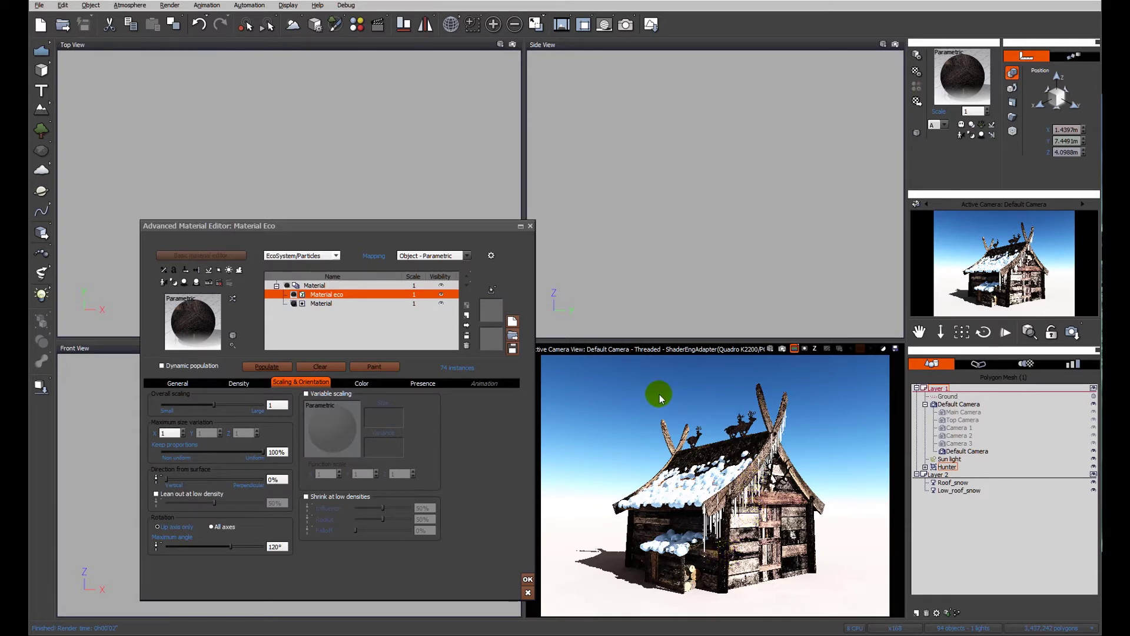
# Limit icicle altitude to -1 to -0.01, repopulate to 48 instances, and render a preview.
pyautogui.click(427, 383)
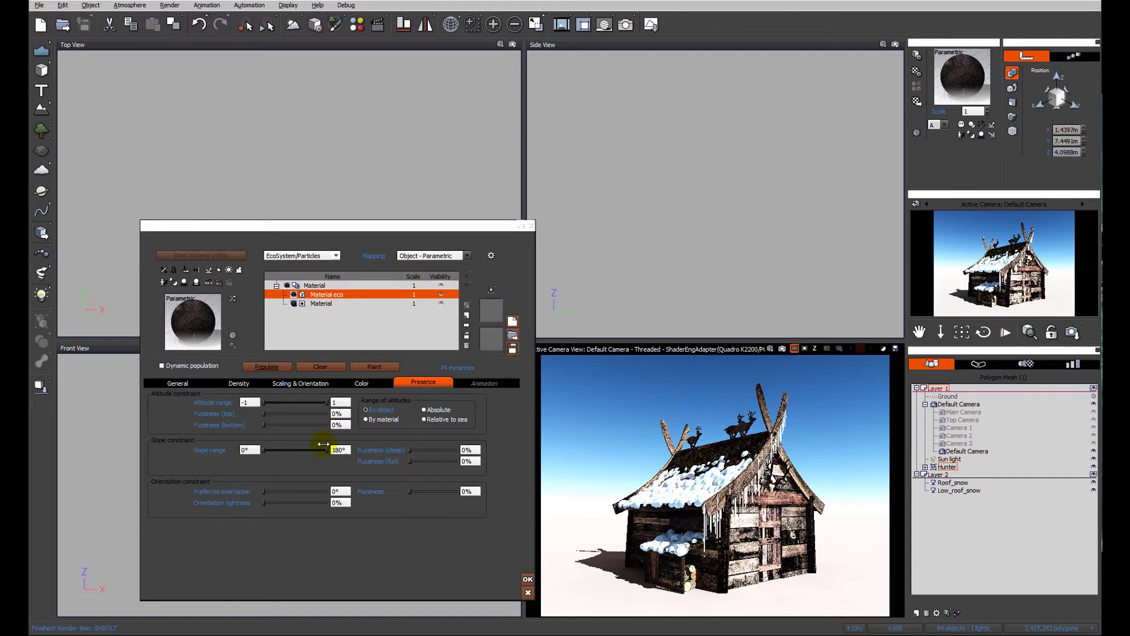
pyautogui.moveTo(313, 402); pyautogui.dragTo(299, 404)
pyautogui.click(278, 368)
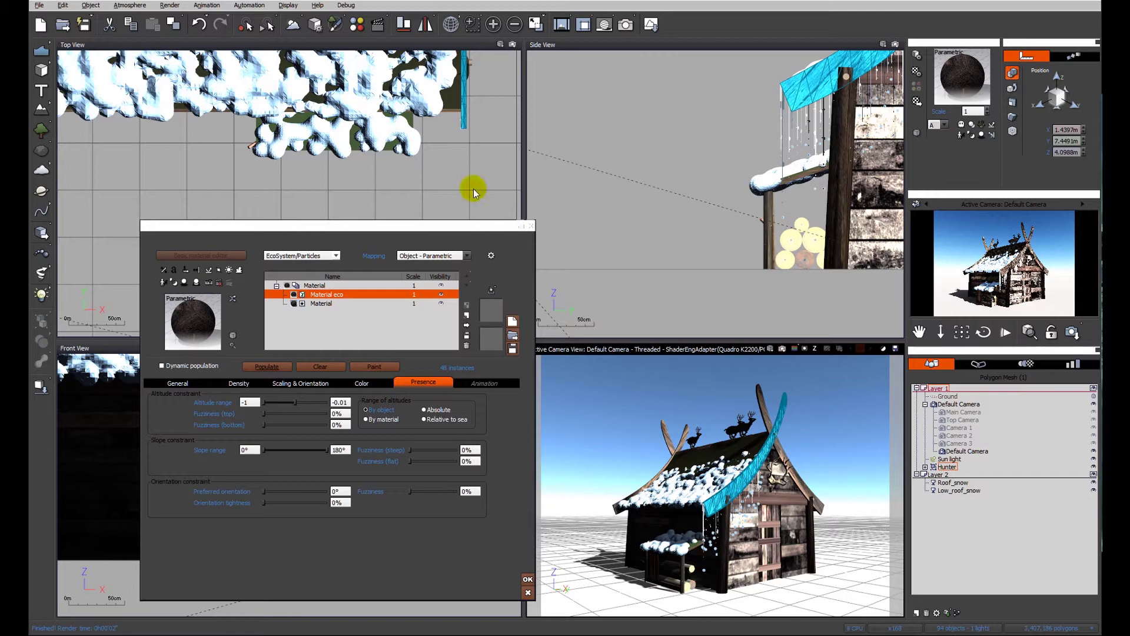
pyautogui.click(625, 24)
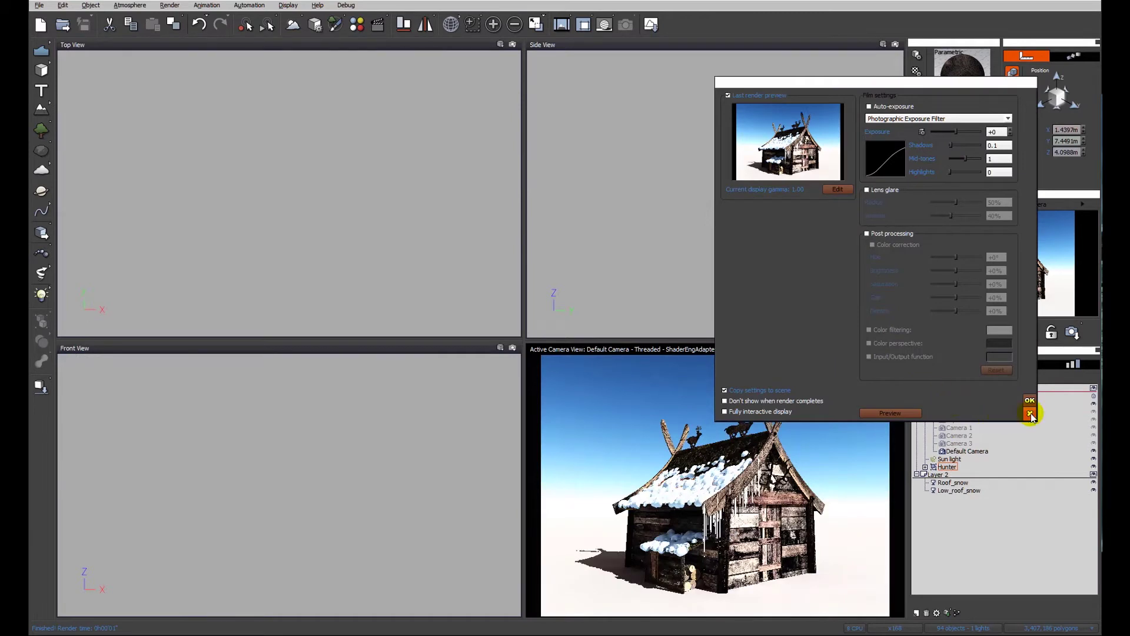
# Close the render settings and browse the scene's materials down to Standard glass.
pyautogui.click(1033, 415)
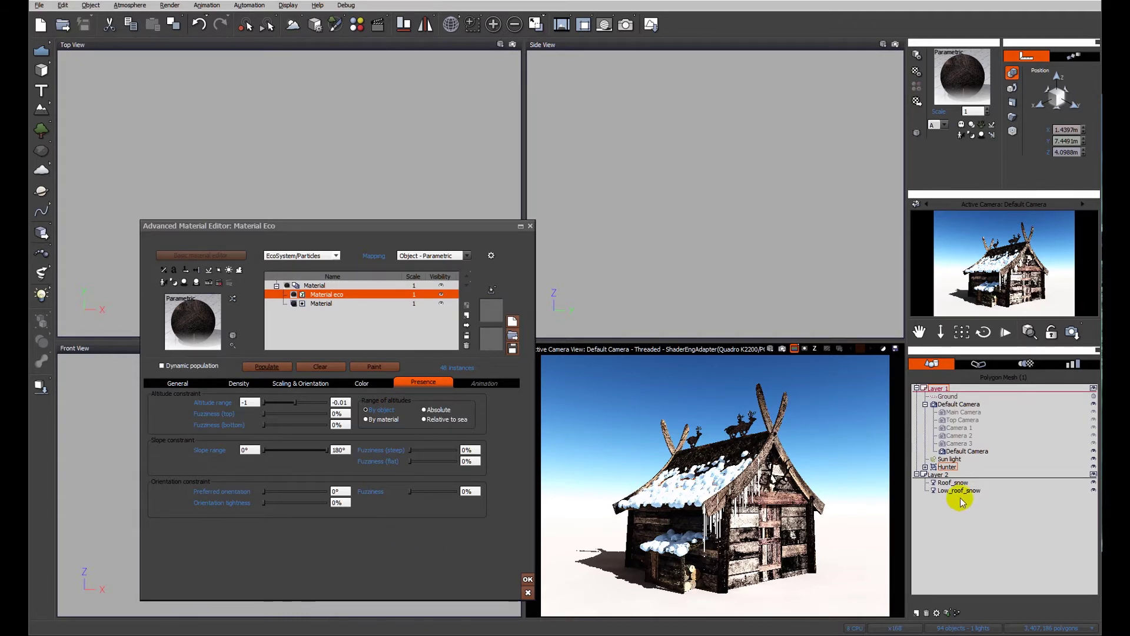
pyautogui.click(982, 365)
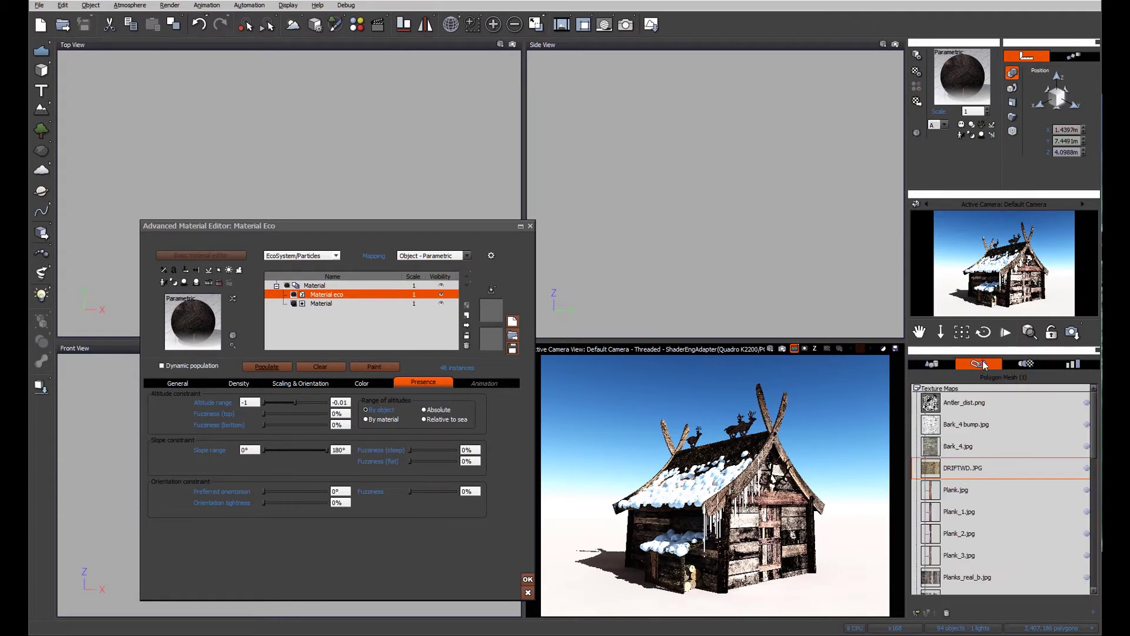
pyautogui.click(1023, 365)
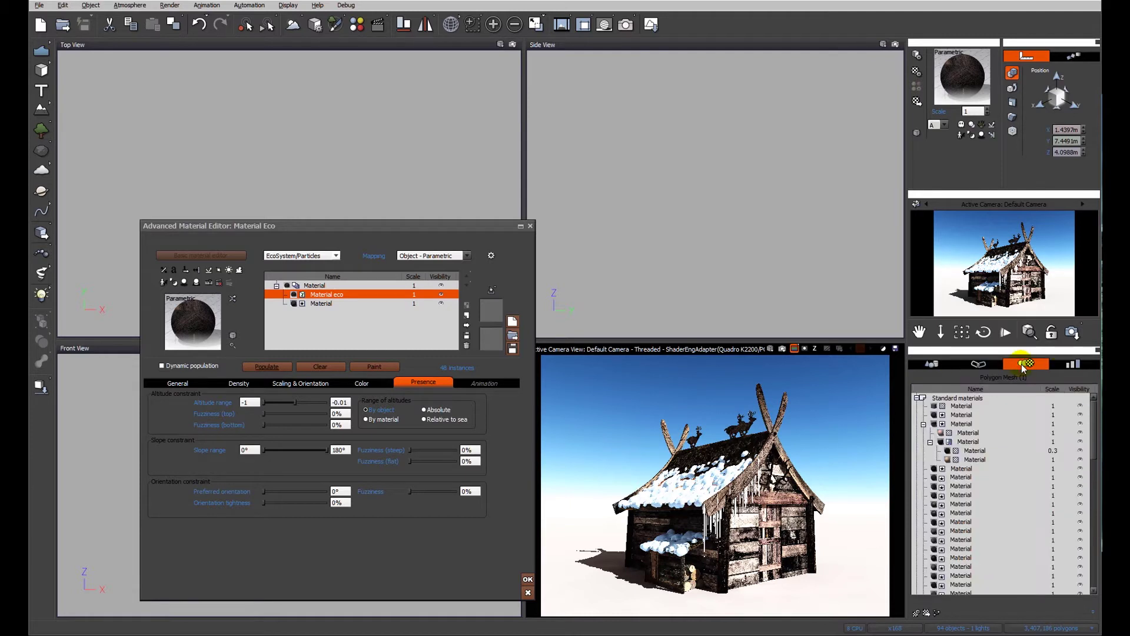
pyautogui.moveTo(1094, 418); pyautogui.dragTo(1087, 558)
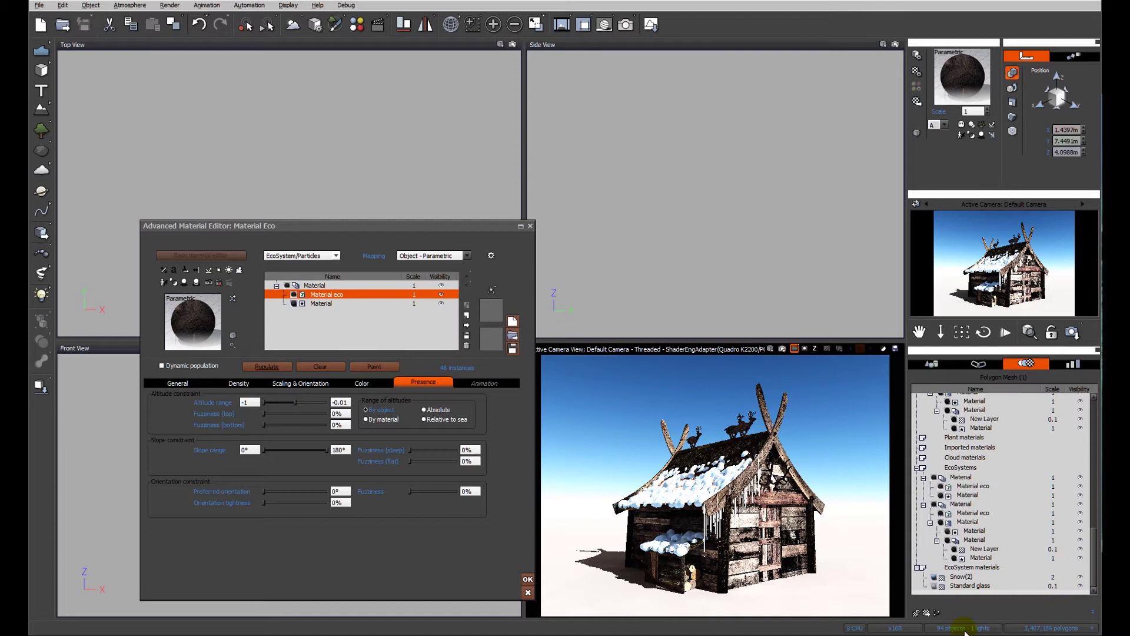
pyautogui.rightClick(934, 588)
# Set the Standard glass material's global transparency to 78% and confirm.
pyautogui.click(970, 528)
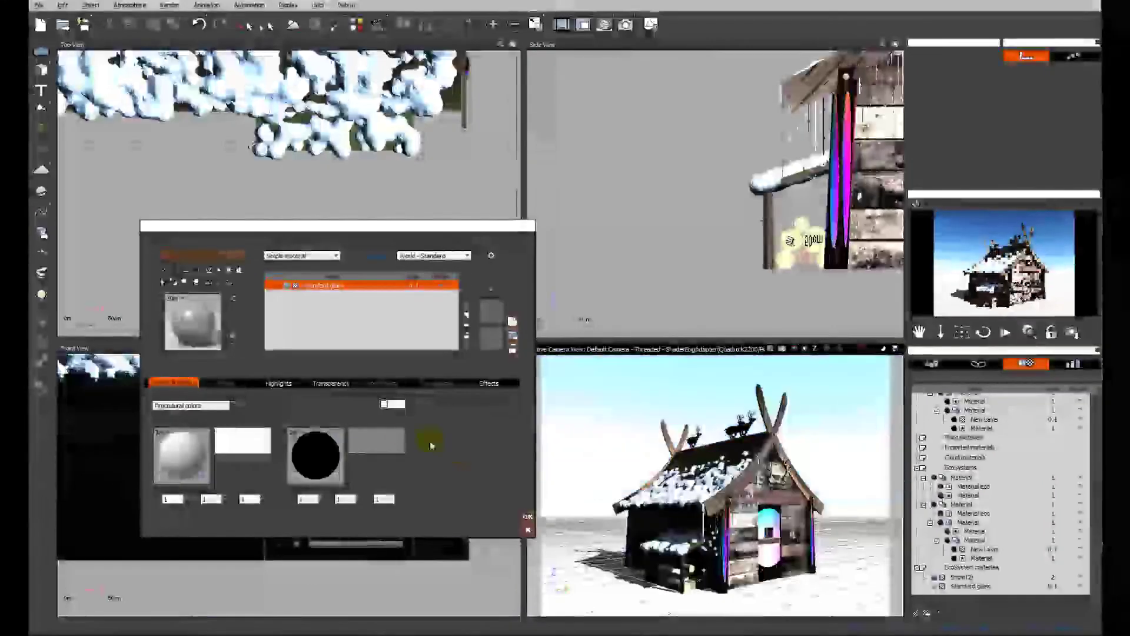
pyautogui.click(325, 382)
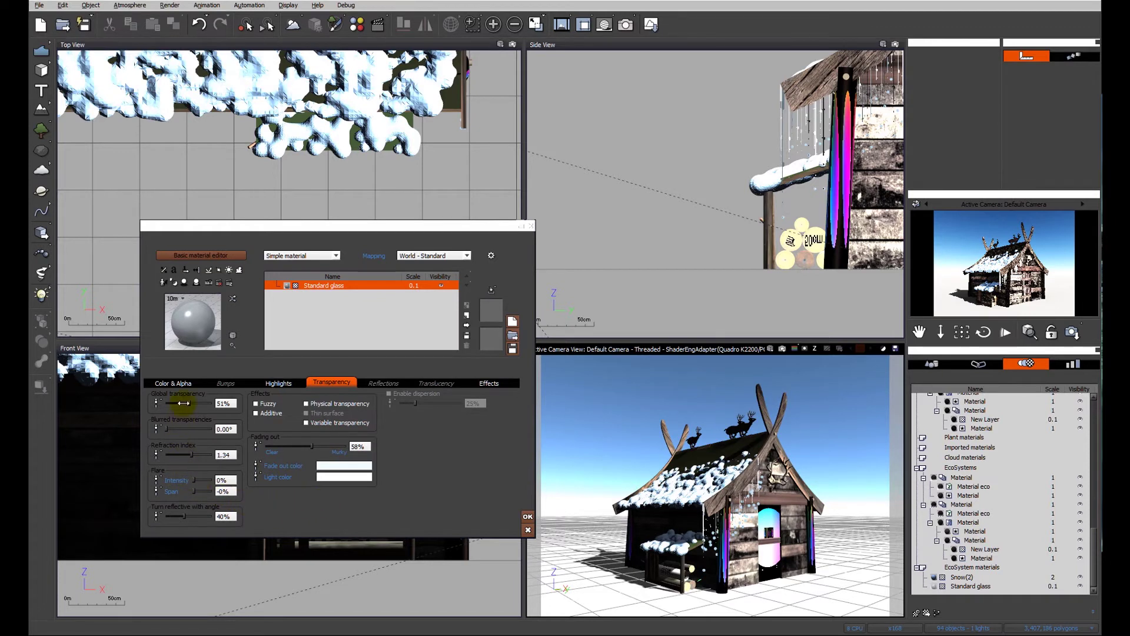
pyautogui.moveTo(185, 403); pyautogui.dragTo(194, 403)
pyautogui.moveTo(198, 403); pyautogui.dragTo(200, 404)
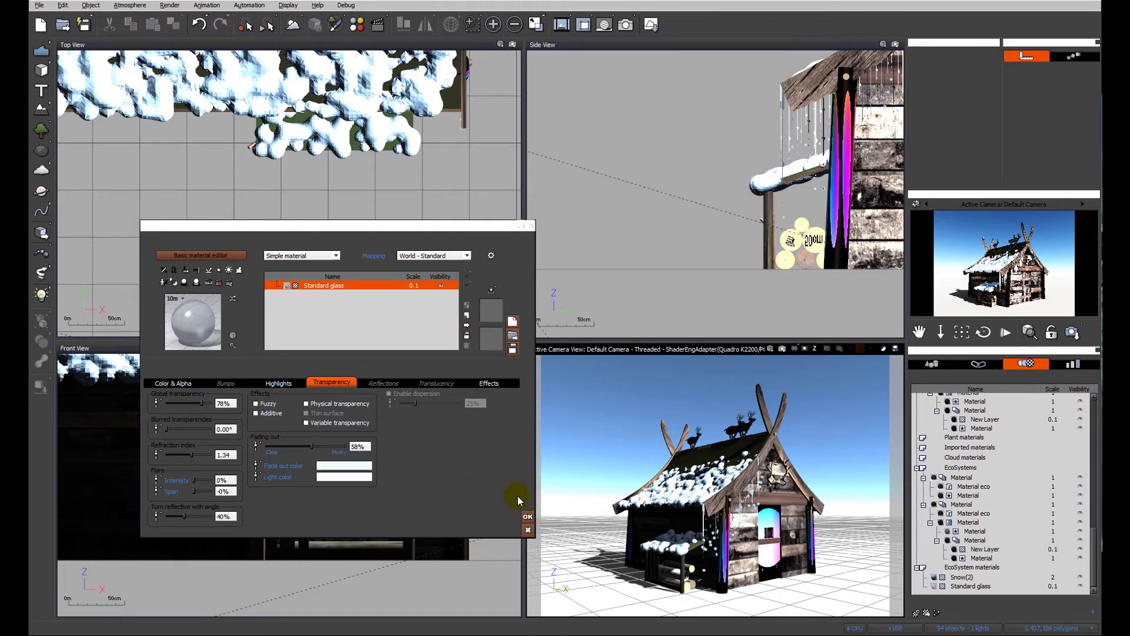
pyautogui.click(528, 518)
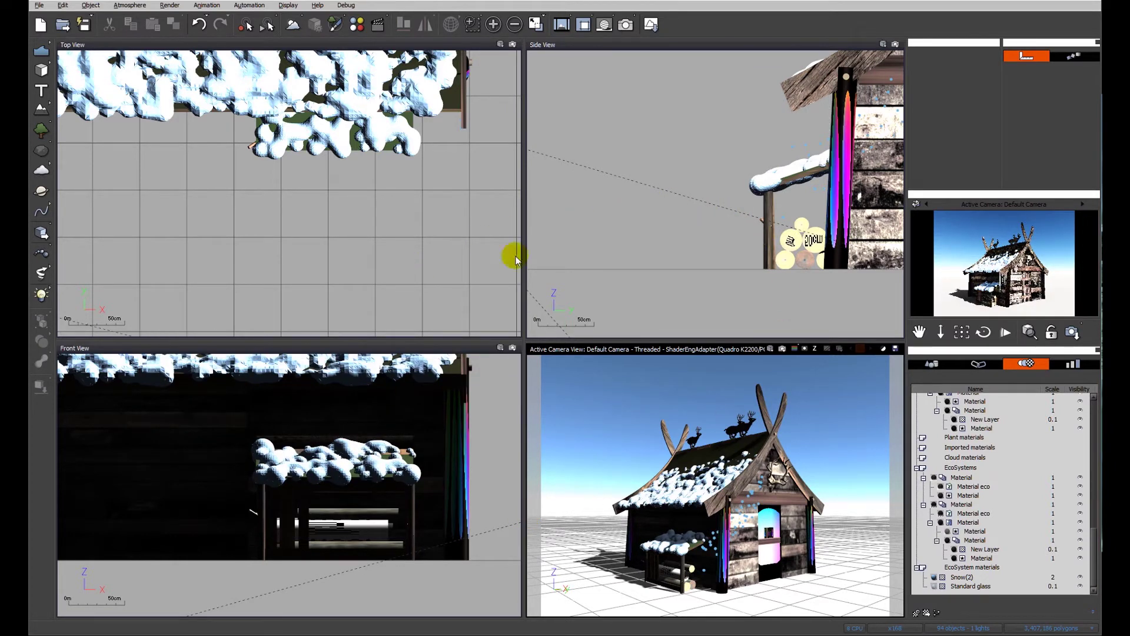
# Render a preview showing the more transparent glass, then close the render display.
pyautogui.click(652, 25)
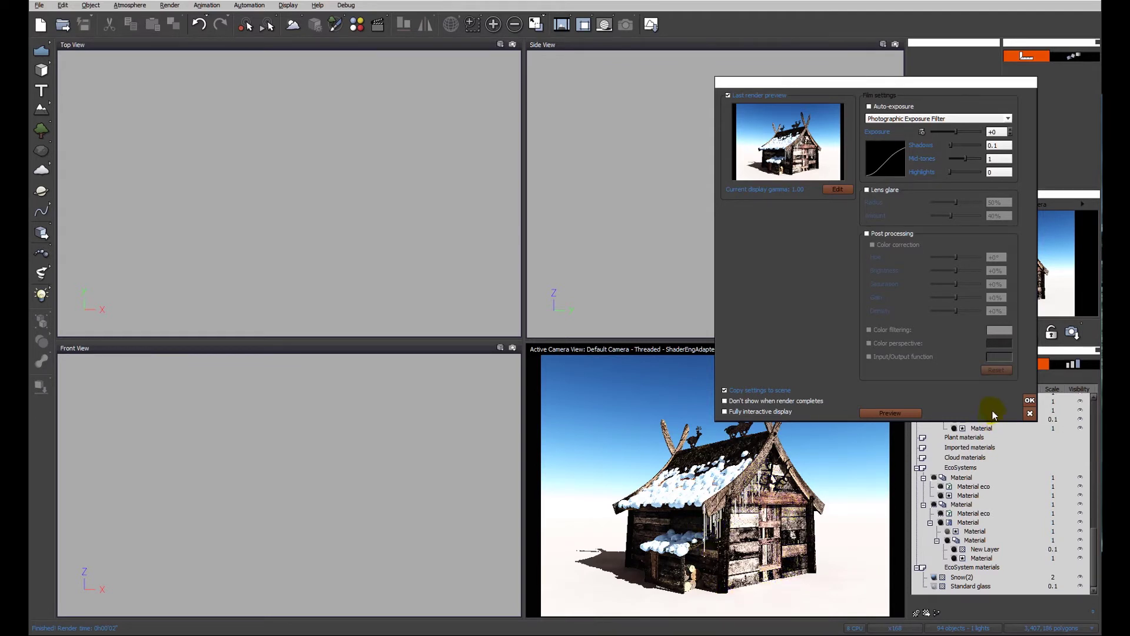
pyautogui.press('Return')
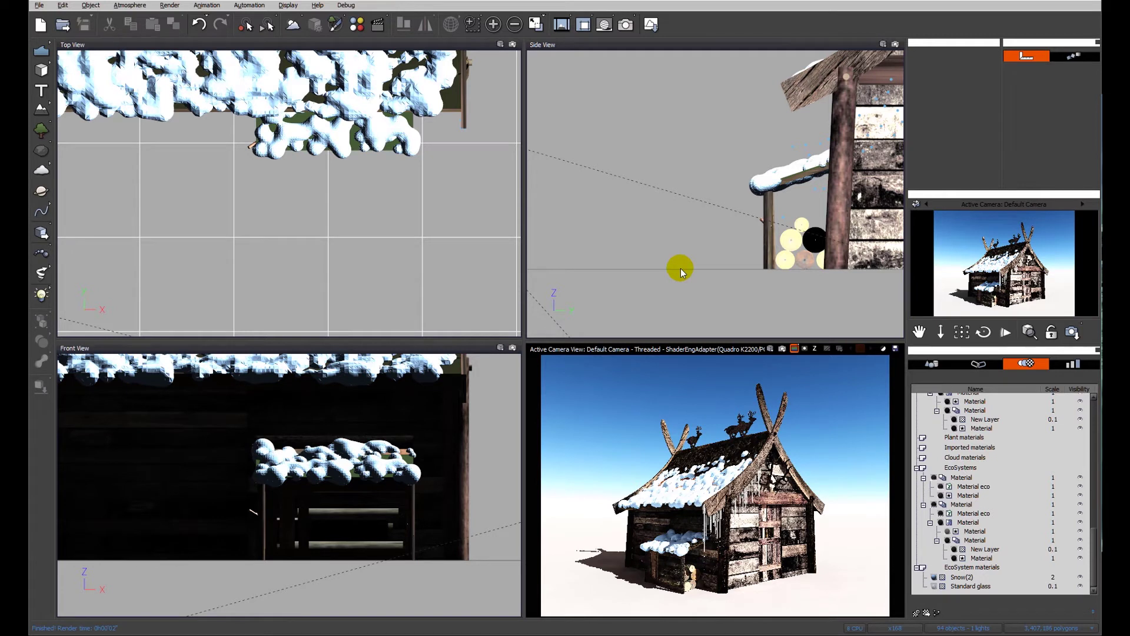
# Make the deer-head ornament's material an EcoSystem/Particles material with an Icicle population item.
pyautogui.click(773, 486)
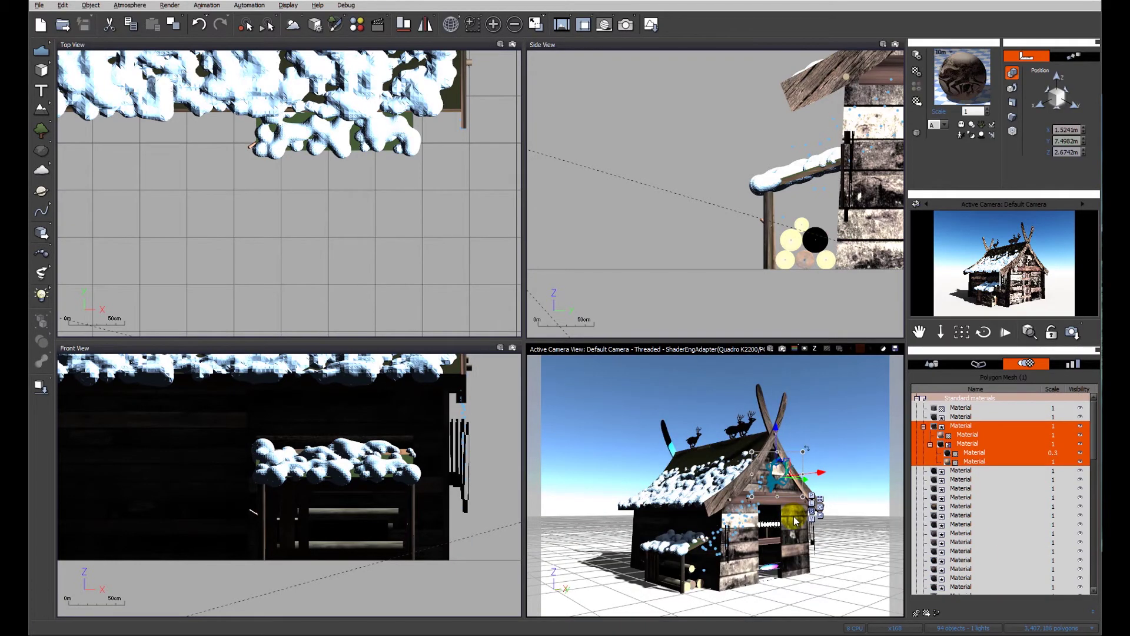
pyautogui.rightClick(953, 81)
pyautogui.click(984, 87)
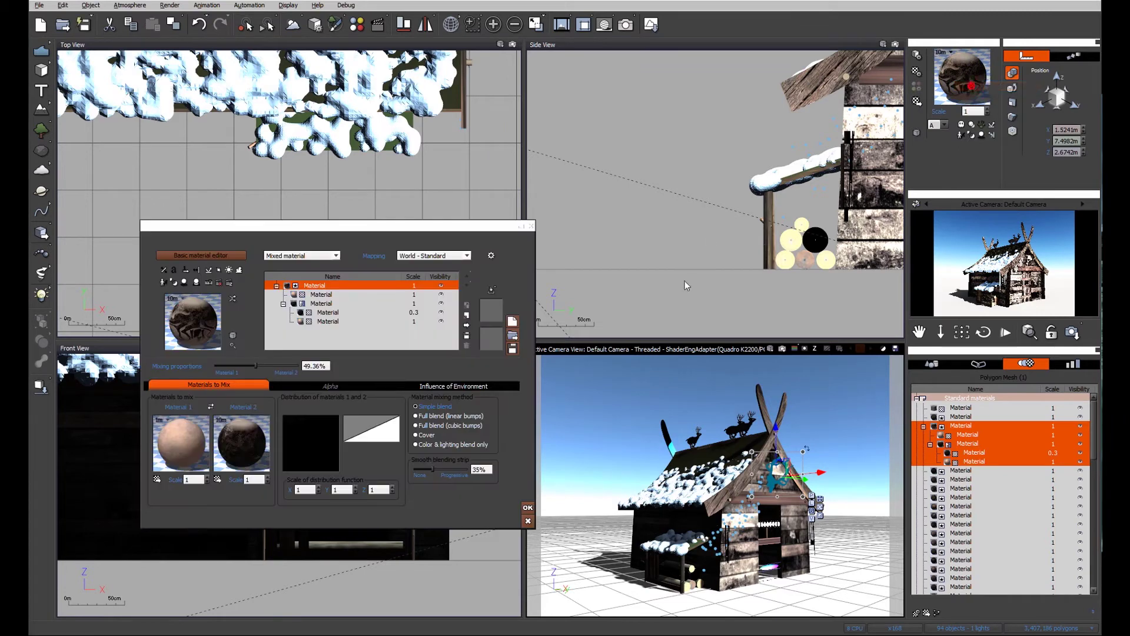
pyautogui.click(331, 256)
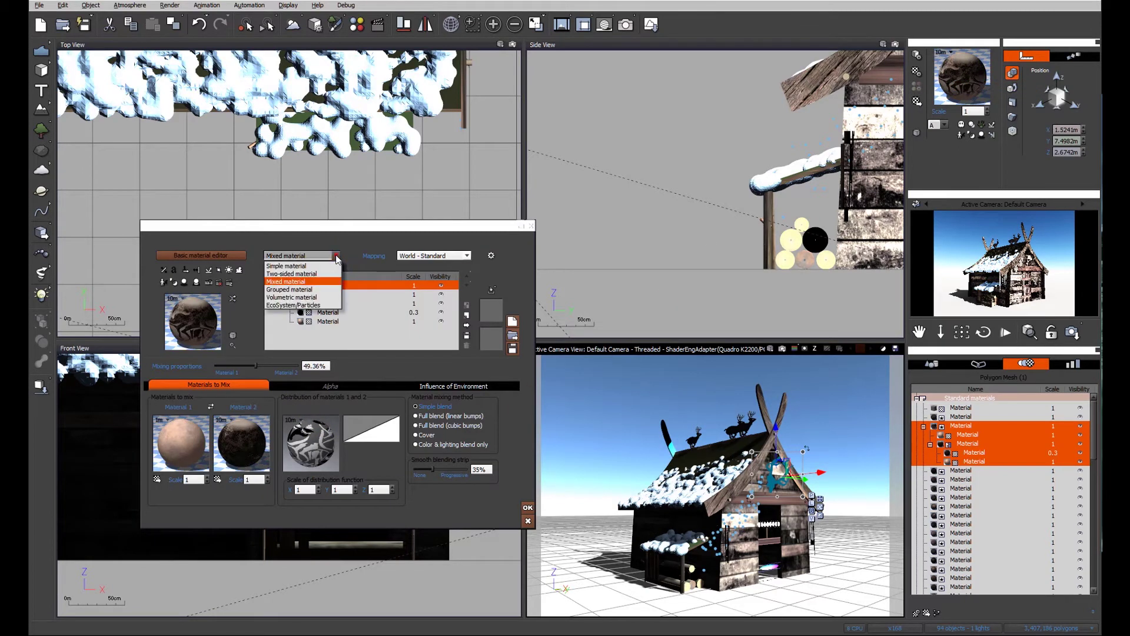
pyautogui.click(295, 305)
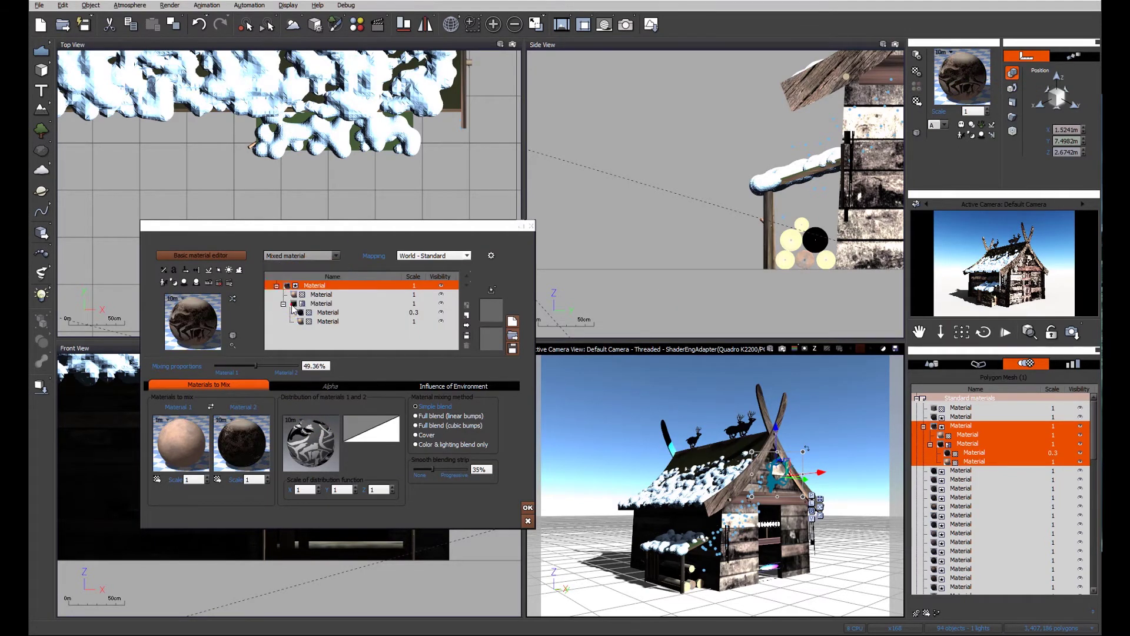
pyautogui.click(310, 583)
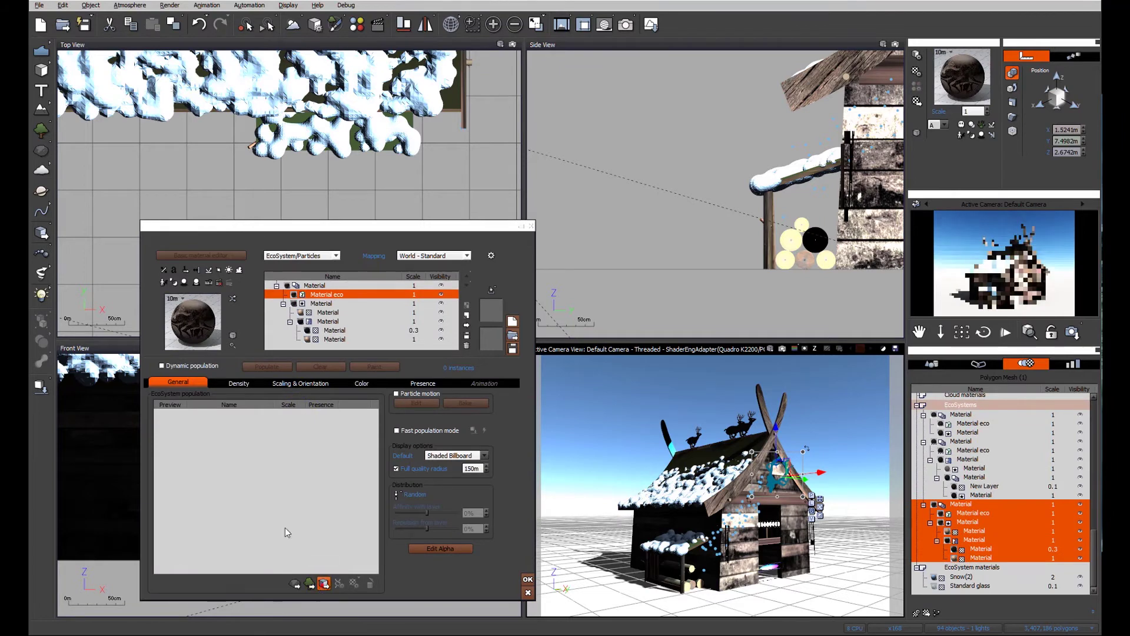
pyautogui.doubleClick(133, 133)
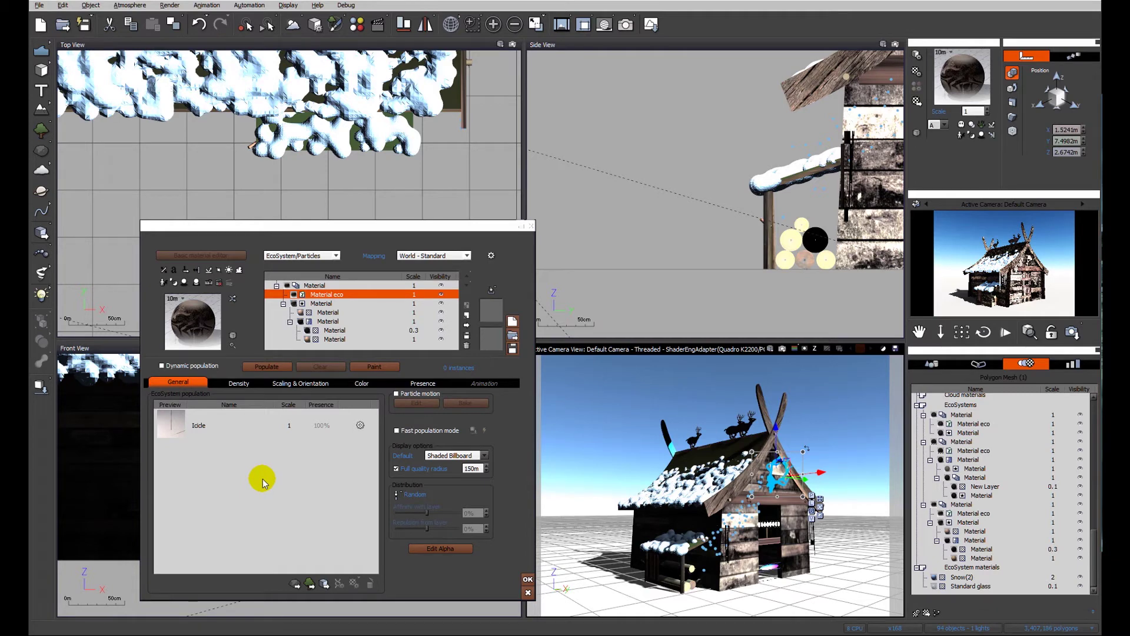
# Set icicle offset to -100% of instance size and direction from surface 0%, then populate the ornament.
pyautogui.click(238, 384)
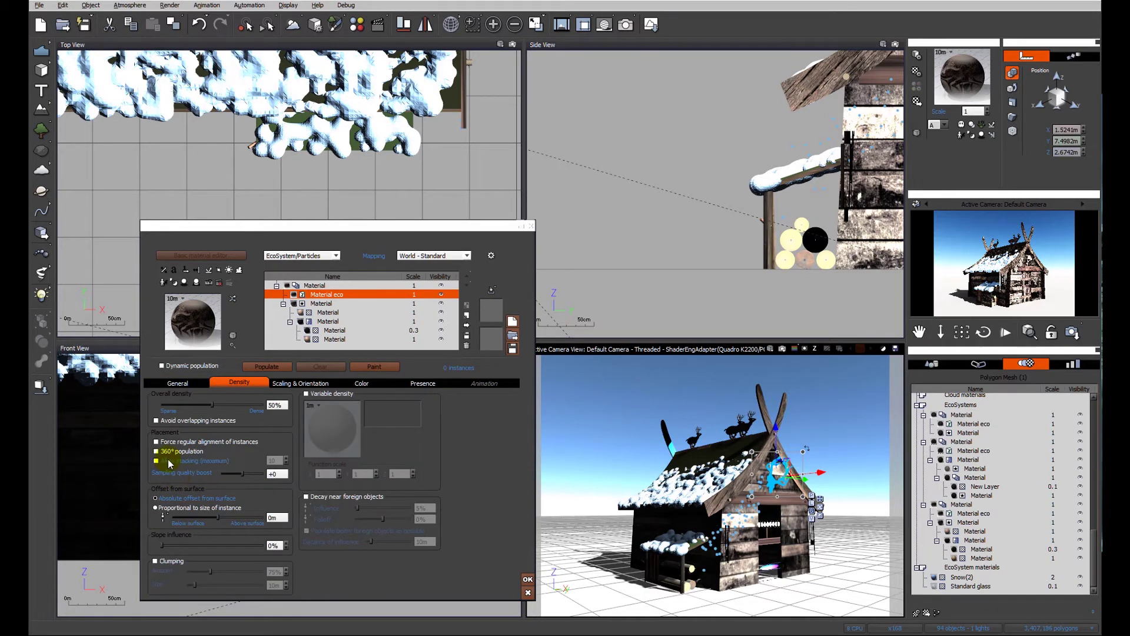
pyautogui.click(171, 507)
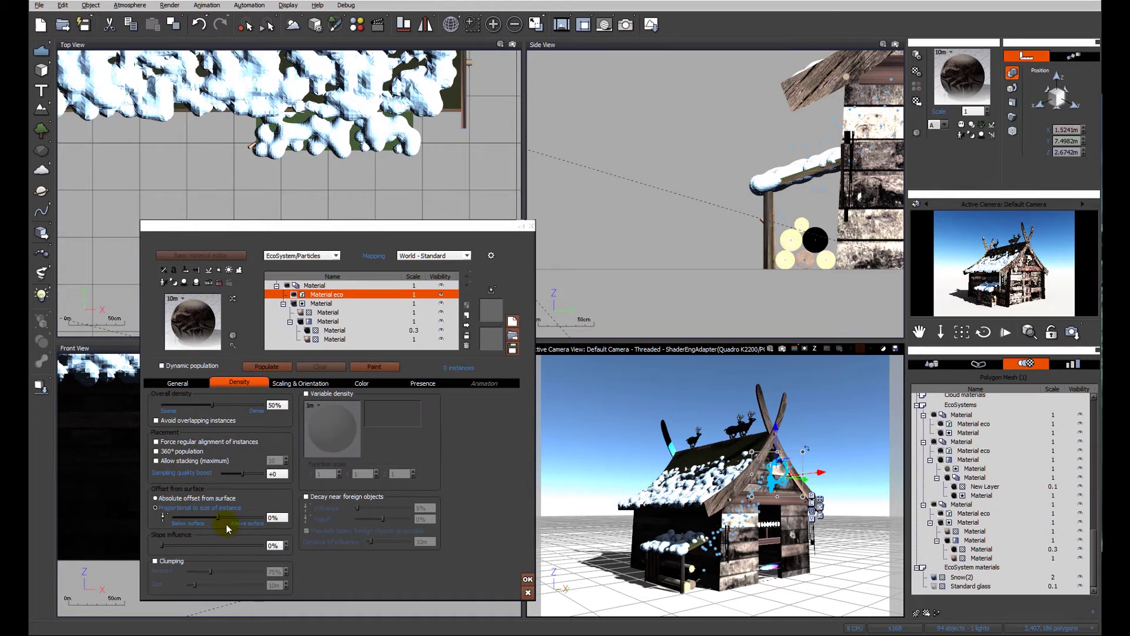
pyautogui.moveTo(225, 520); pyautogui.dragTo(172, 521)
pyautogui.click(299, 383)
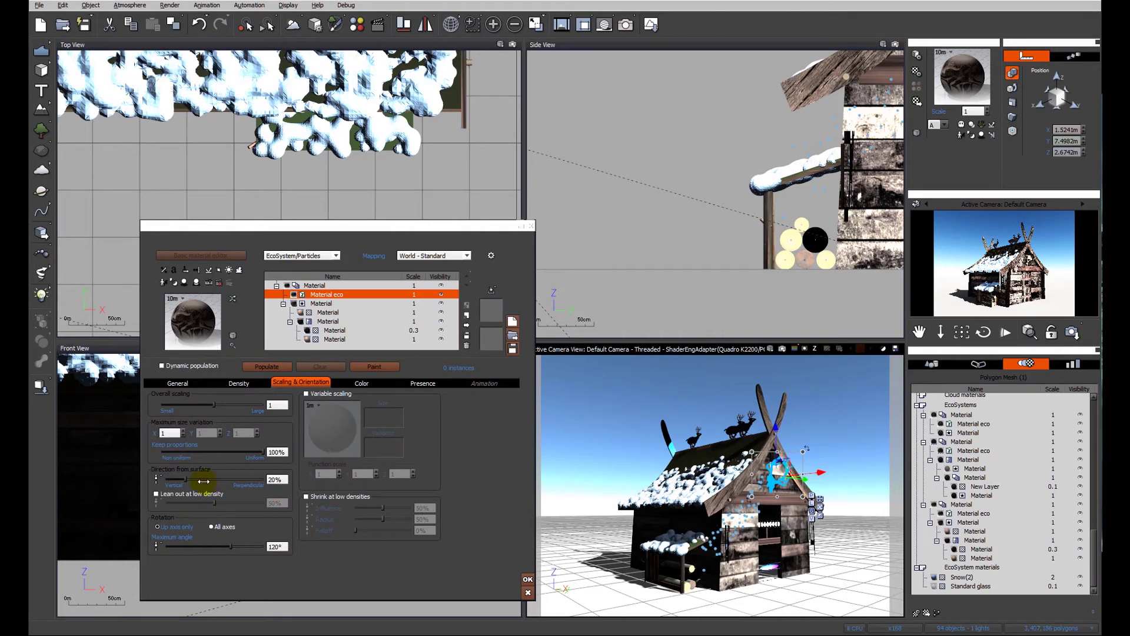
pyautogui.moveTo(203, 481); pyautogui.dragTo(175, 482)
pyautogui.click(267, 367)
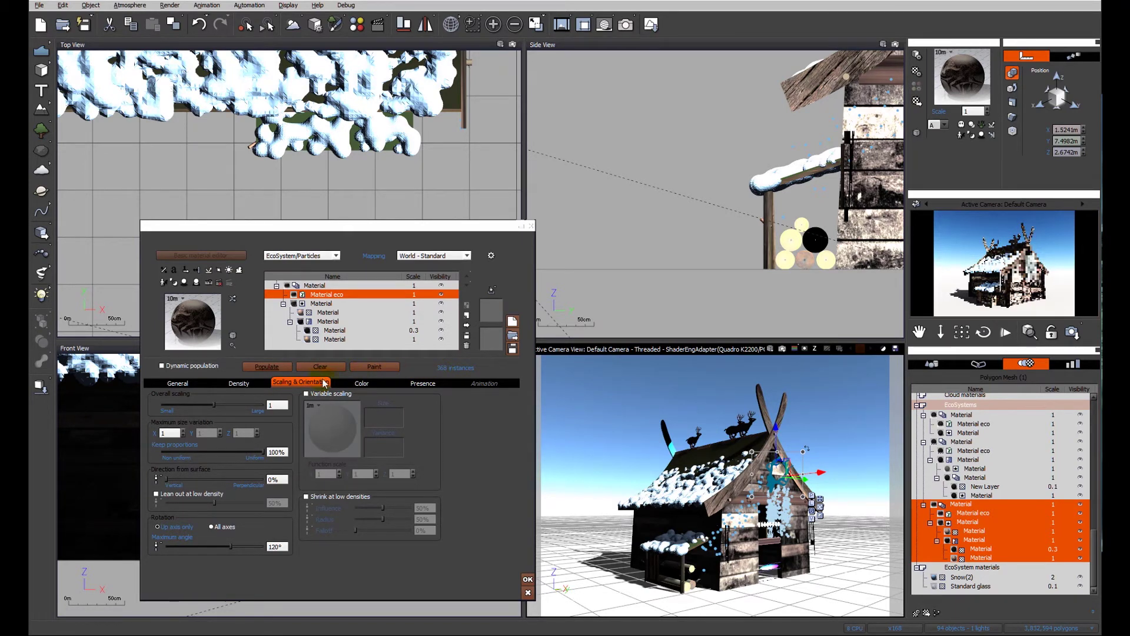
# Lower overall icicle density to 12% and then 5%, repopulating each time.
pyautogui.click(255, 384)
pyautogui.moveTo(213, 405); pyautogui.dragTo(174, 405)
pyautogui.click(266, 366)
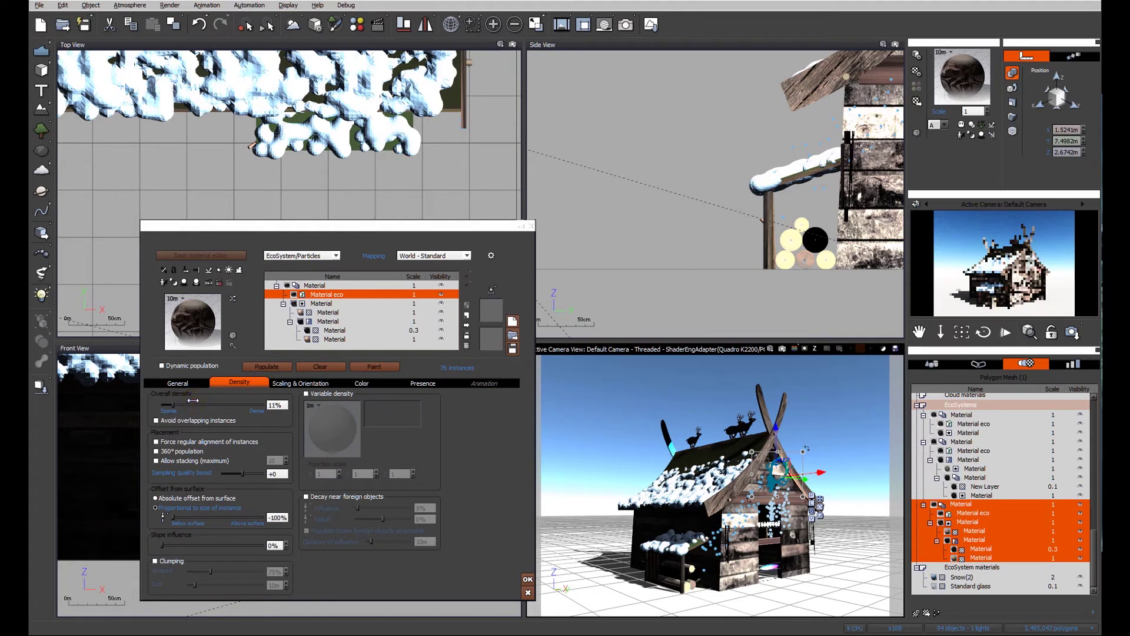
pyautogui.moveTo(174, 405); pyautogui.dragTo(164, 405)
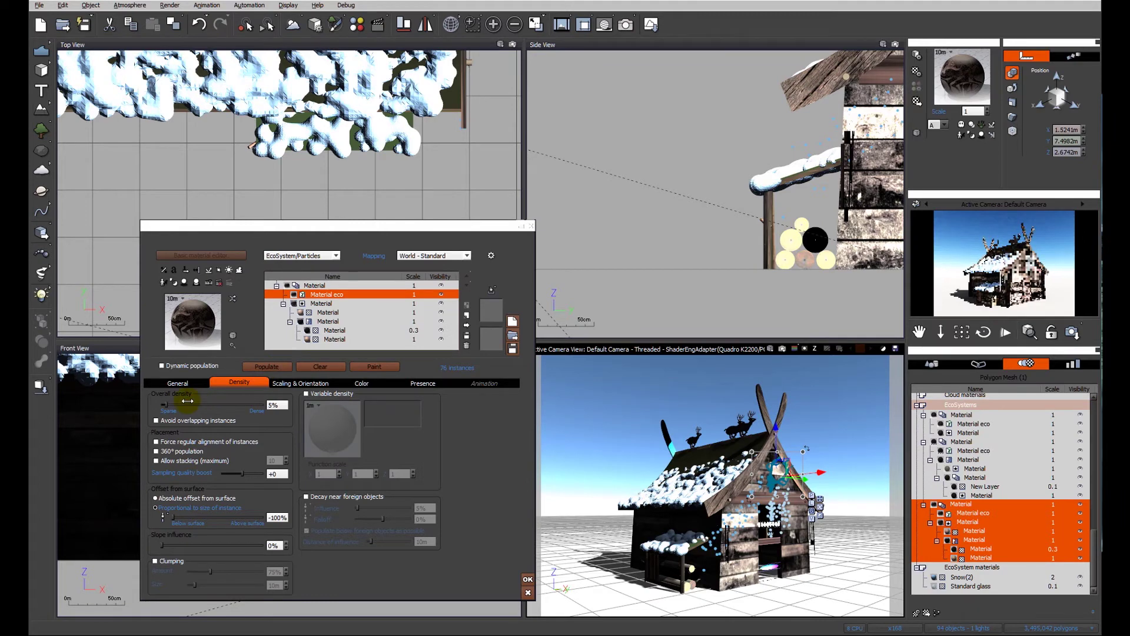
pyautogui.click(253, 367)
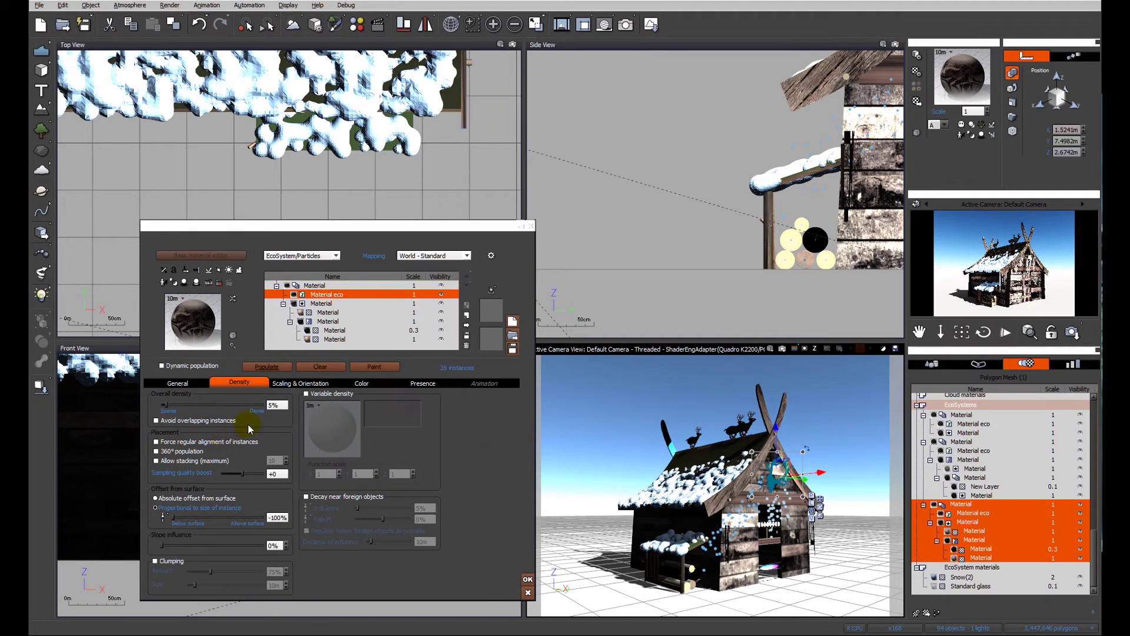
# Shrink the icicles to 0.405 overall scaling and repopulate.
pyautogui.click(281, 383)
pyautogui.click(234, 407)
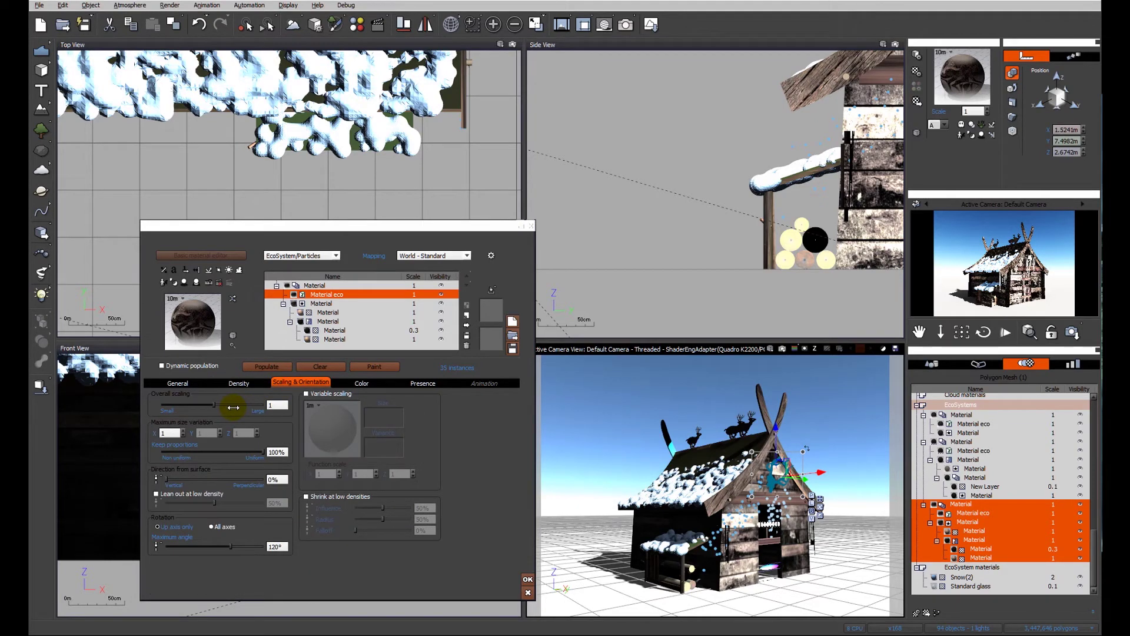
pyautogui.moveTo(233, 407); pyautogui.dragTo(216, 406)
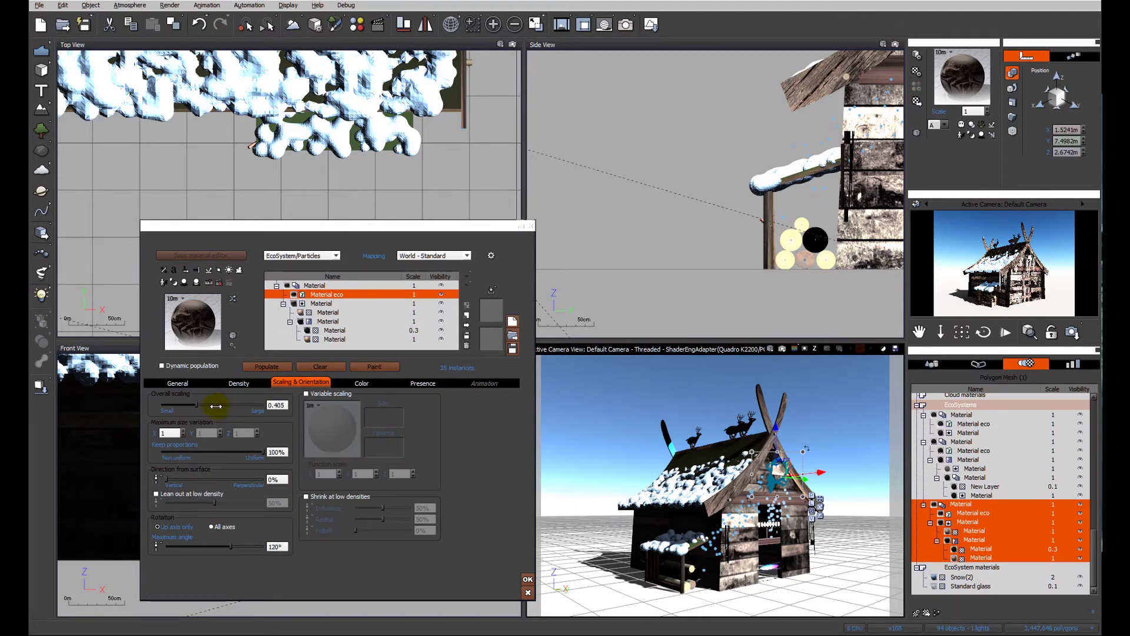
pyautogui.click(256, 366)
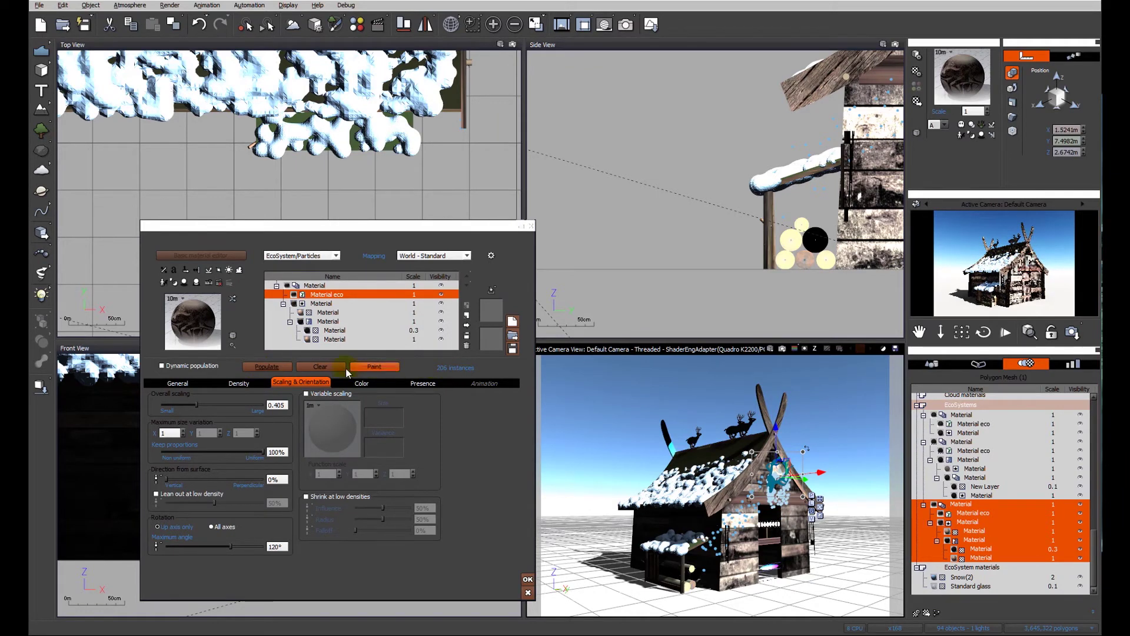
pyautogui.click(270, 366)
# Drop overall density to 1% and repopulate to about 69 icicles.
pyautogui.click(434, 371)
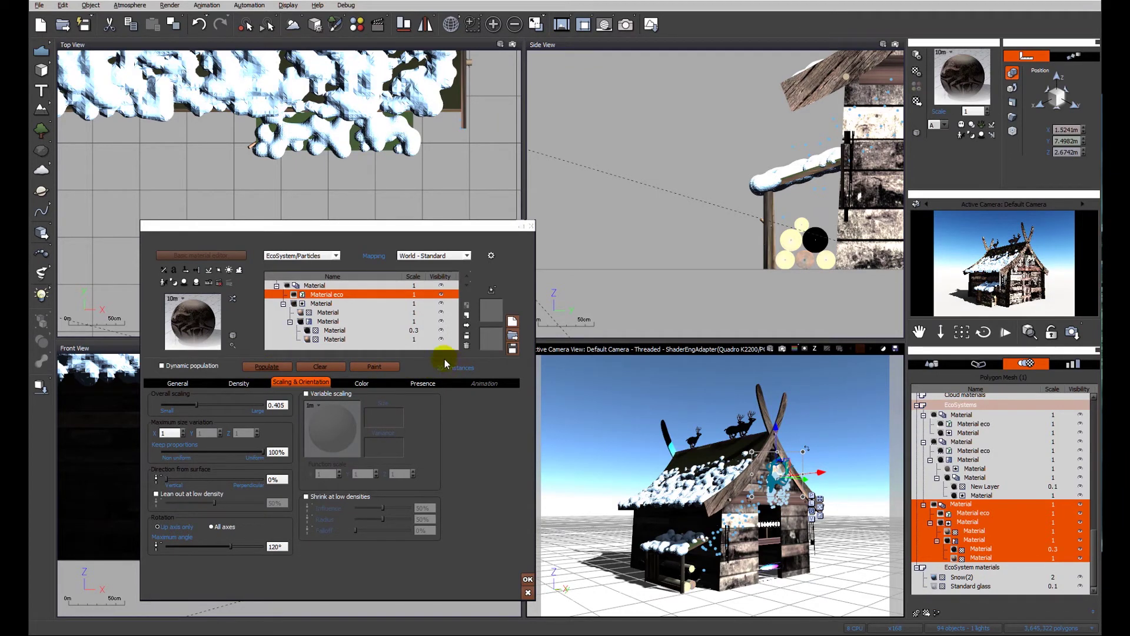
pyautogui.click(228, 411)
pyautogui.click(228, 385)
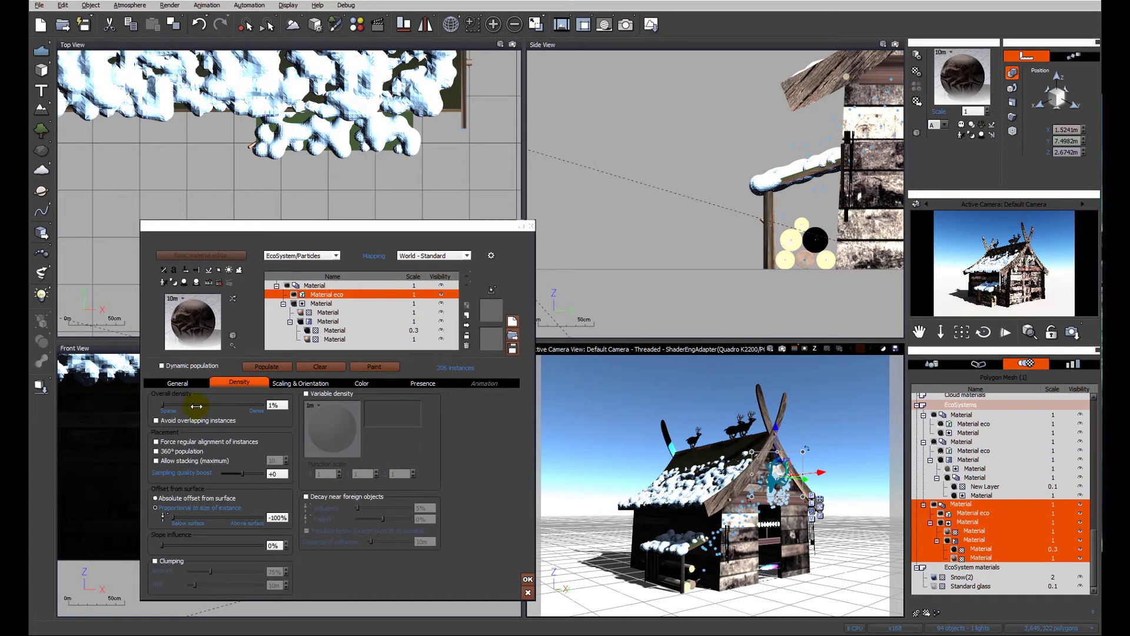
pyautogui.click(276, 369)
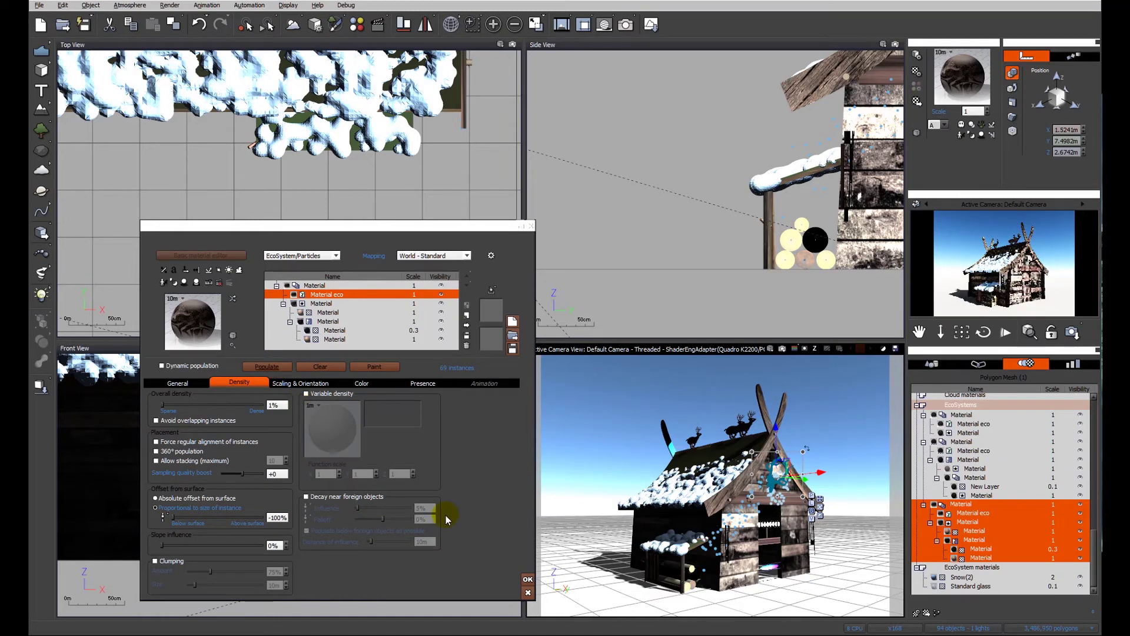
# Render a preview, then check the Material Eco ecosystem's 1% density and close its editor.
pyautogui.click(625, 25)
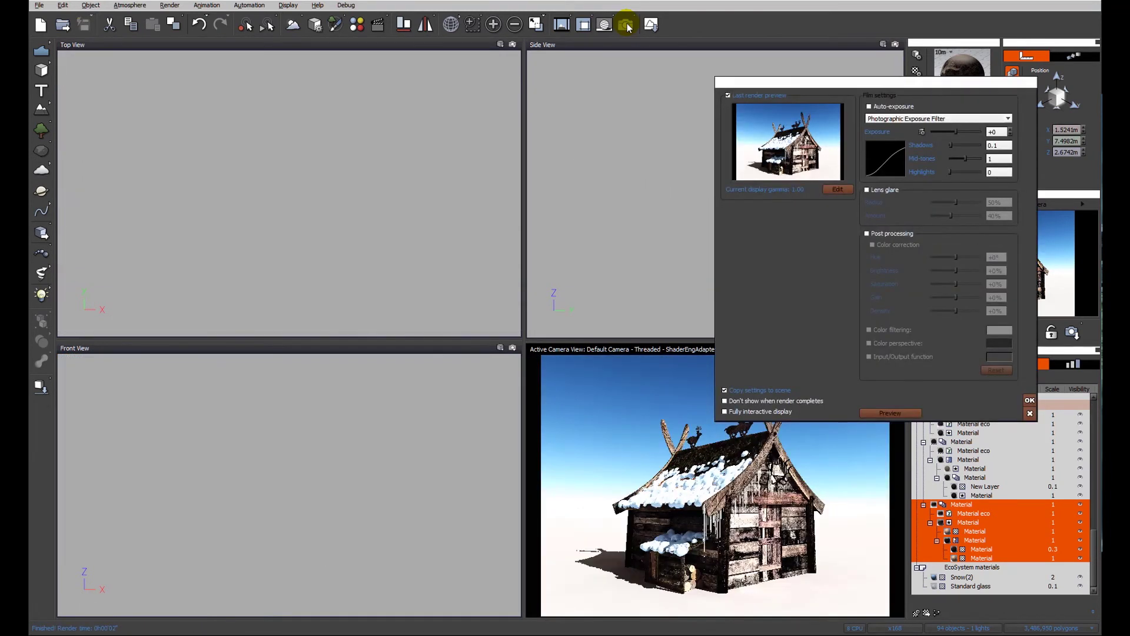
pyautogui.click(1029, 400)
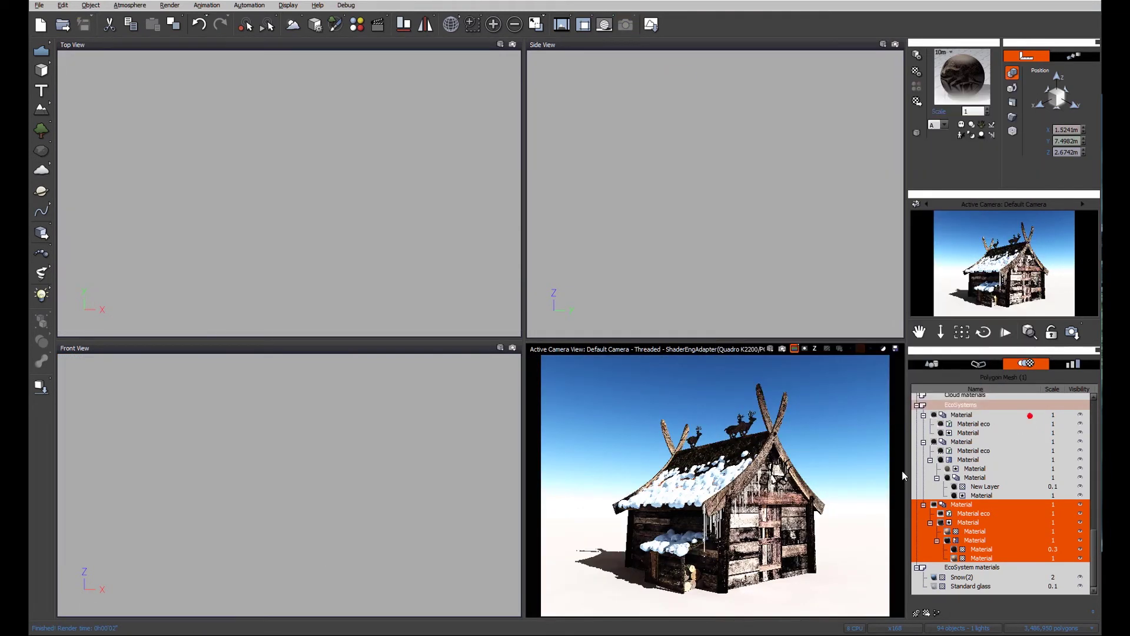
pyautogui.doubleClick(800, 474)
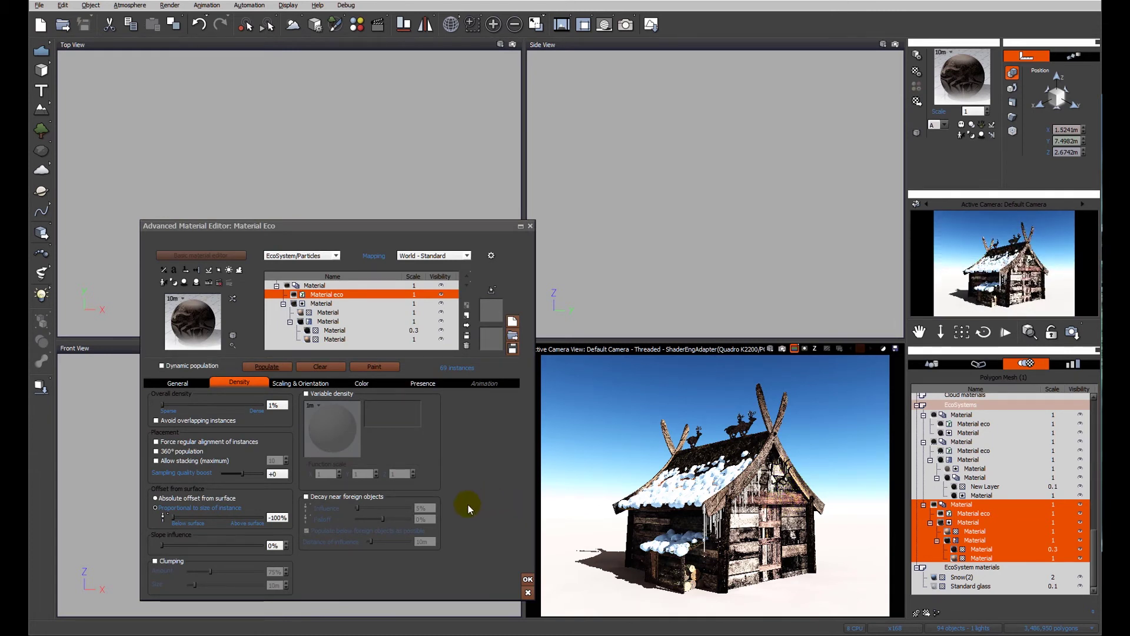
pyautogui.click(528, 580)
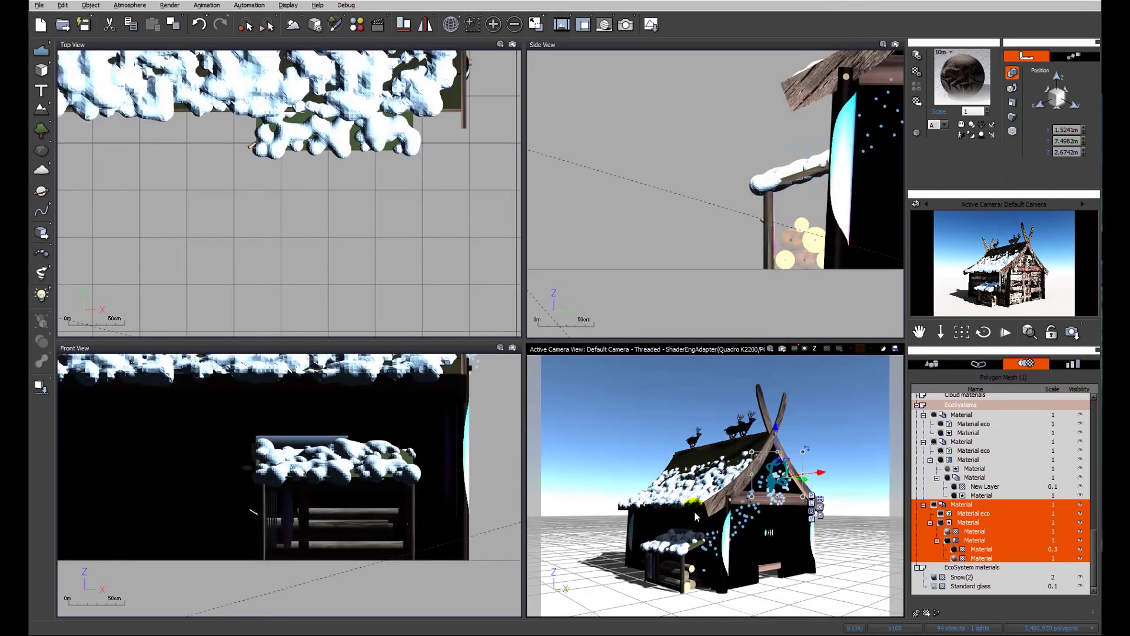
# Select the roof-edge fascia plank and open its material for editing.
pyautogui.click(696, 515)
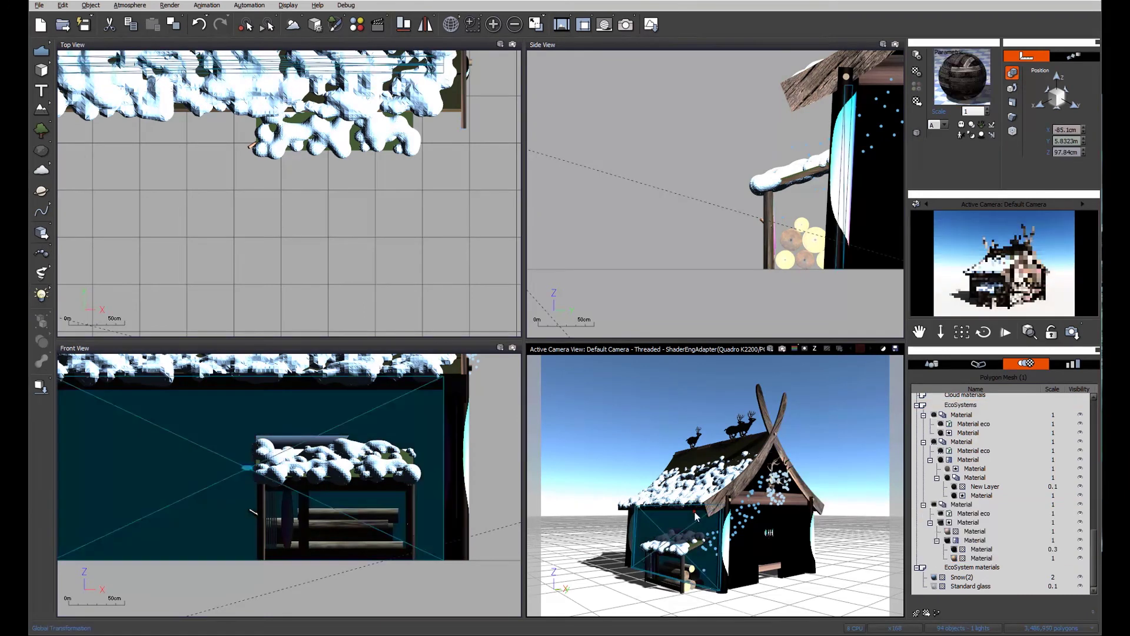
pyautogui.click(696, 515)
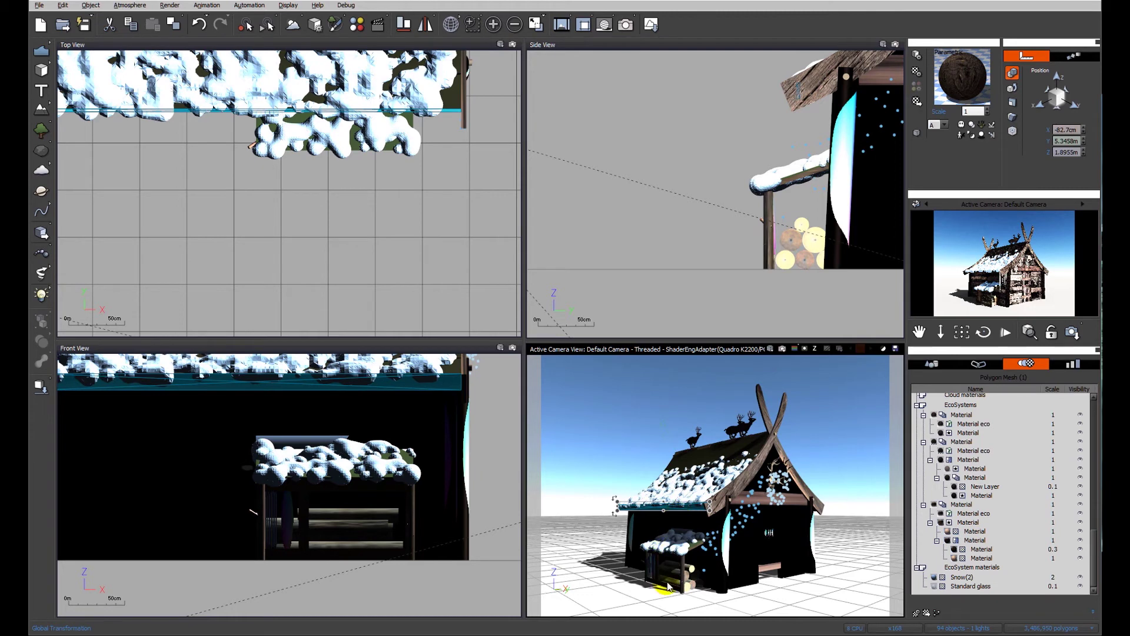
pyautogui.rightClick(951, 103)
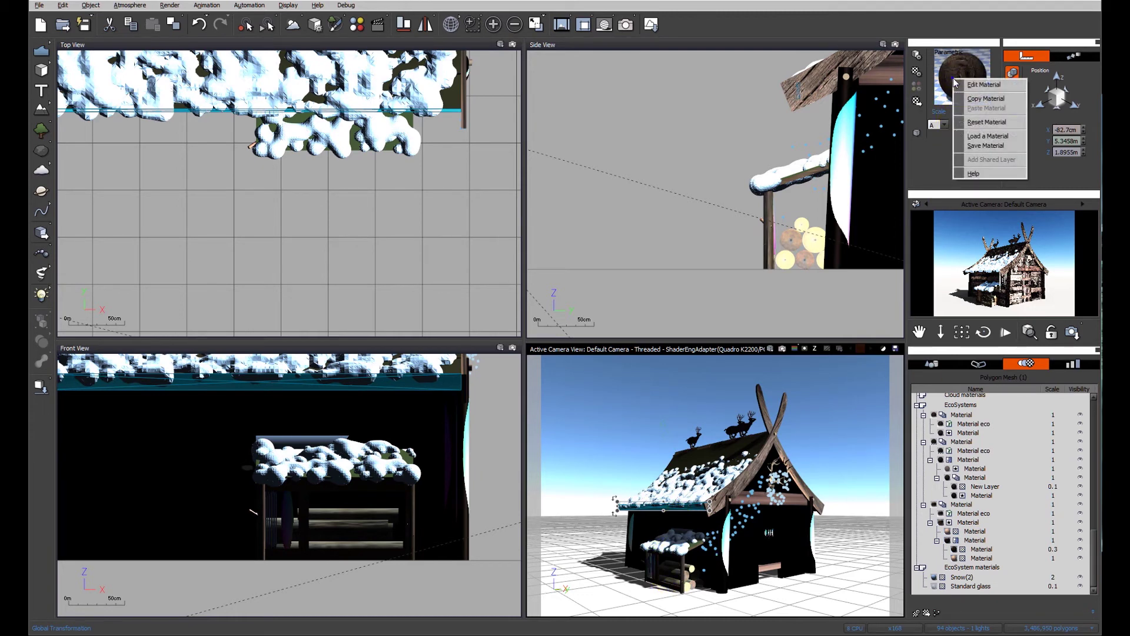
pyautogui.click(986, 88)
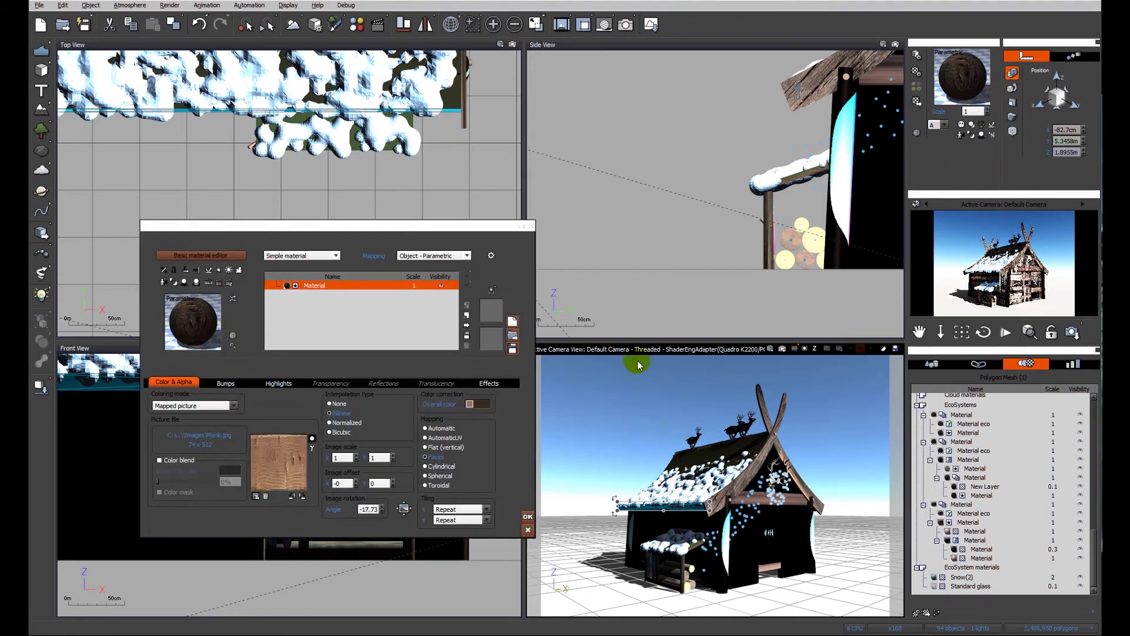
# Make the plank's material an EcoSystem holding Icicle, with surface offset proportional to size.
pyautogui.click(337, 255)
pyautogui.click(305, 304)
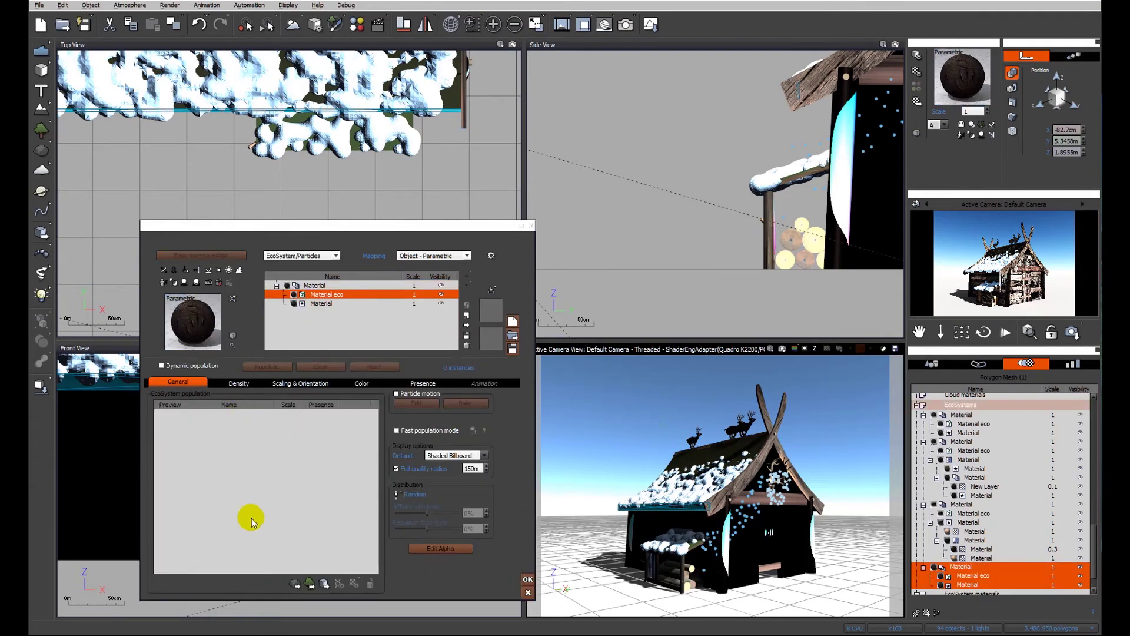
pyautogui.click(324, 585)
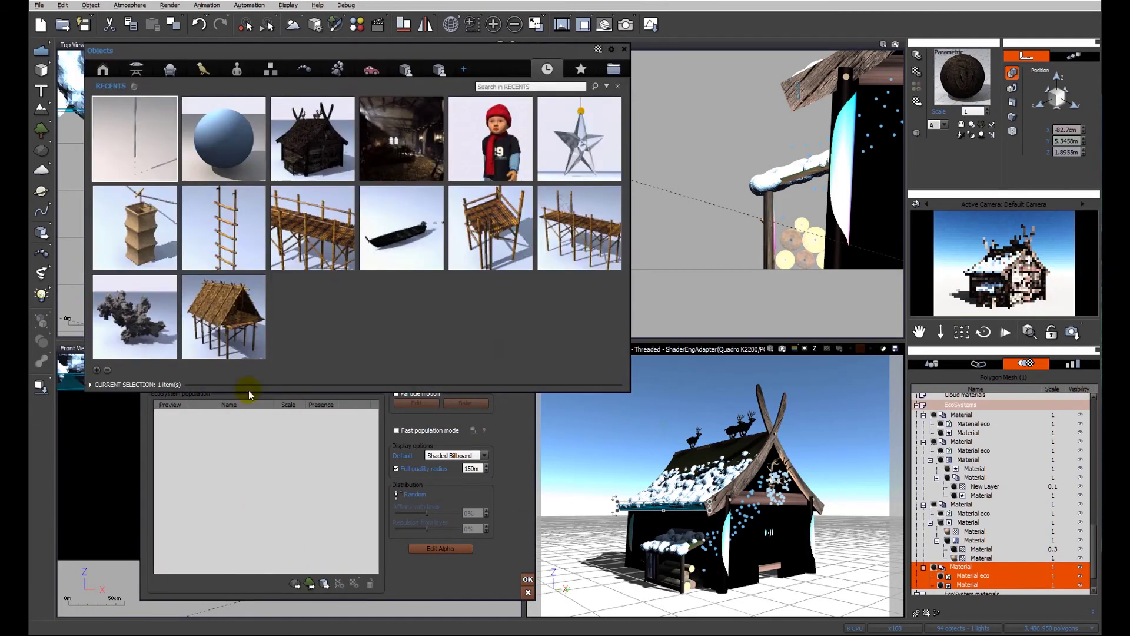
pyautogui.doubleClick(144, 154)
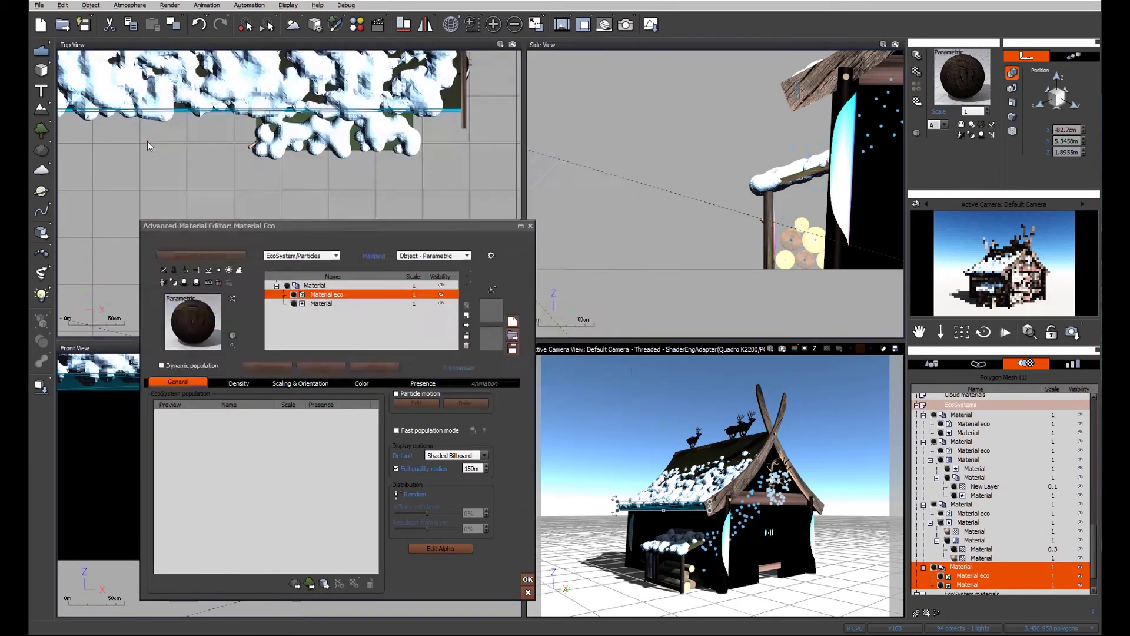
pyautogui.click(238, 383)
pyautogui.click(180, 508)
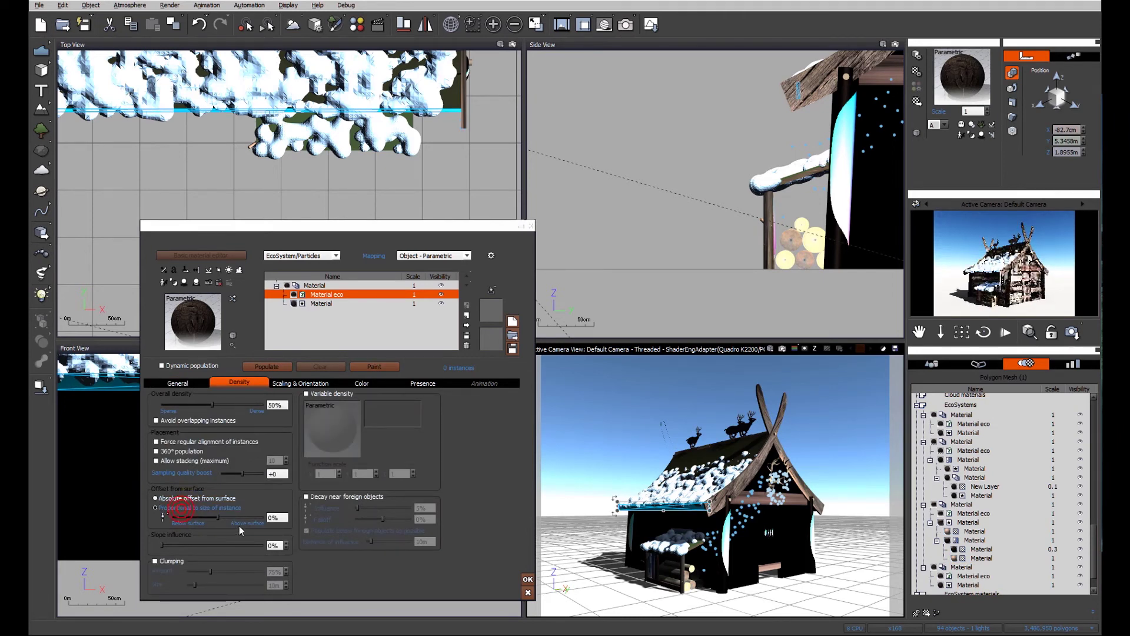
pyautogui.click(286, 382)
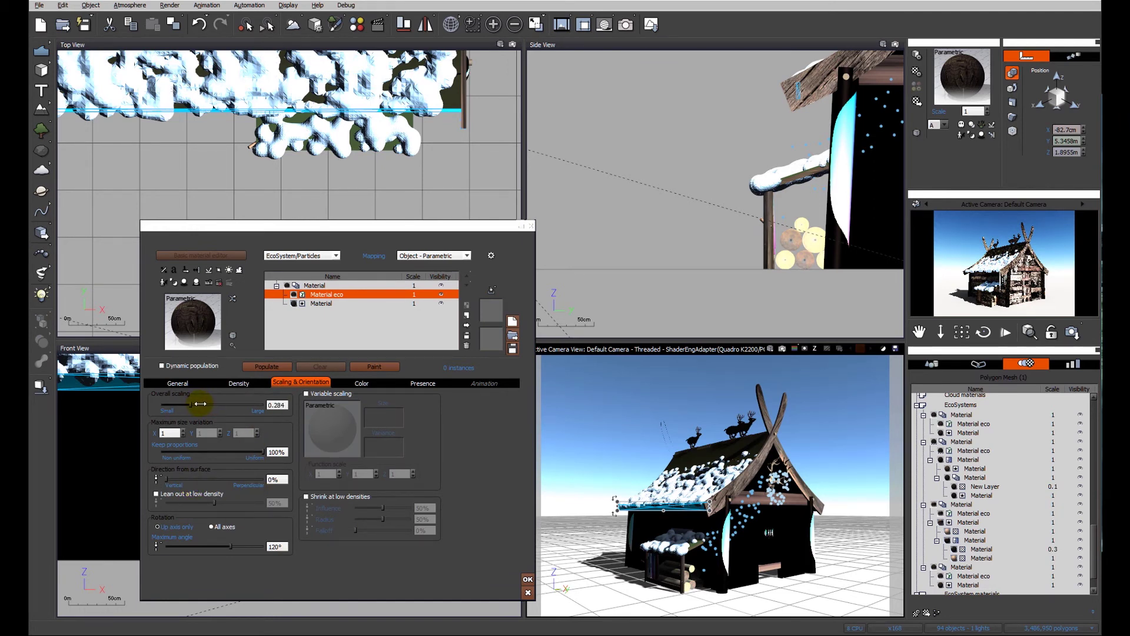
# Populate the fascia with icicles, repopulating as overall density drops through 4% to 1%.
pyautogui.click(260, 367)
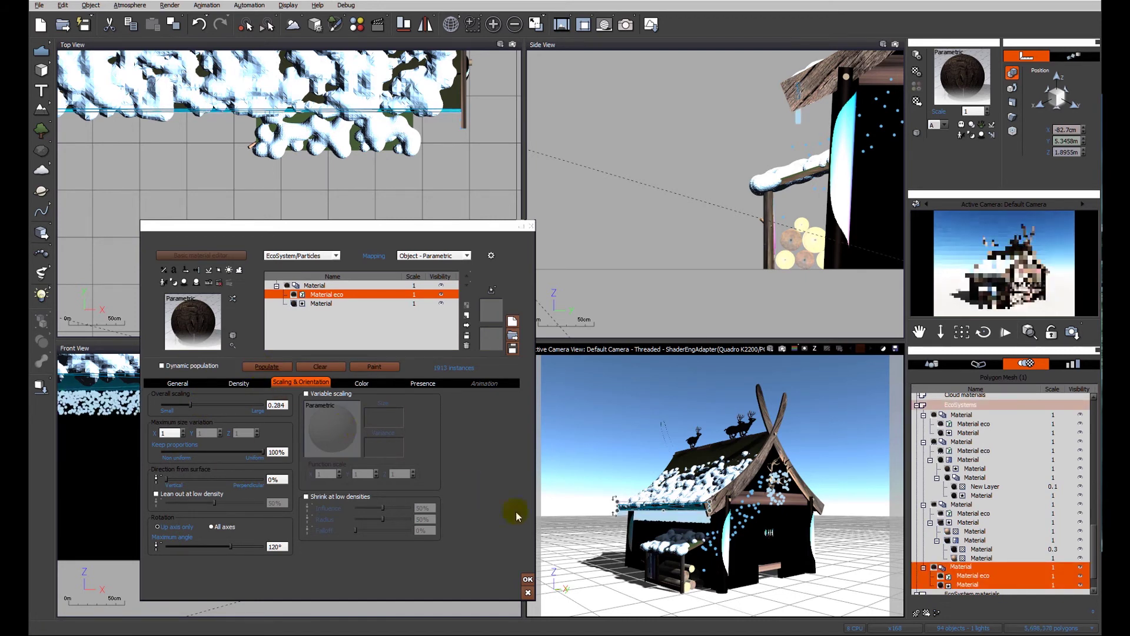
pyautogui.click(242, 385)
pyautogui.moveTo(225, 410); pyautogui.dragTo(207, 409)
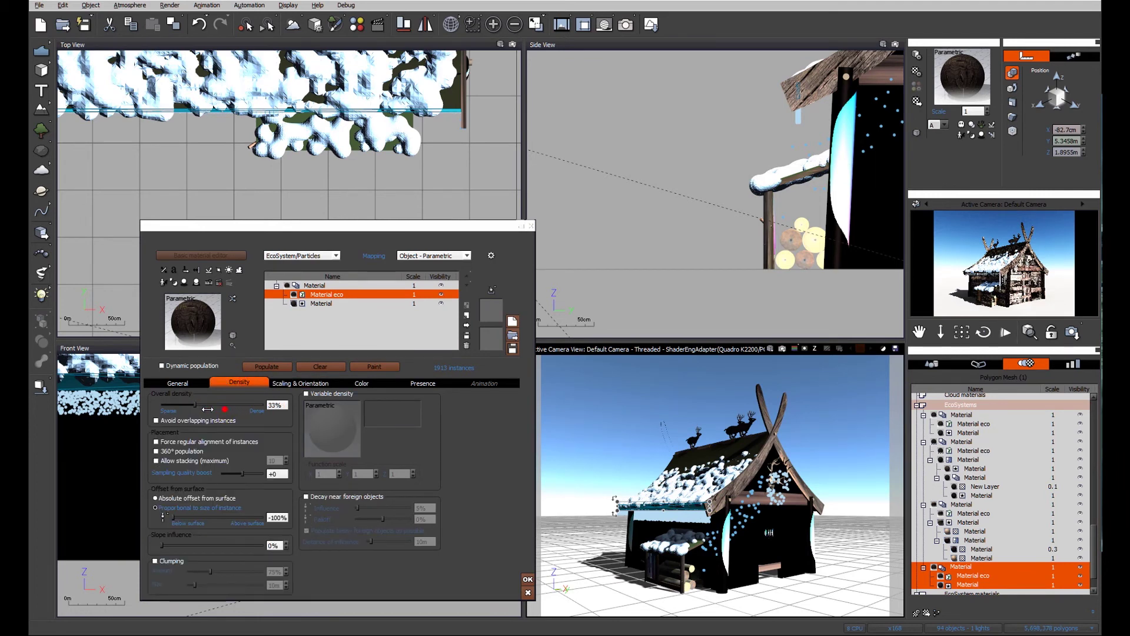
pyautogui.click(259, 369)
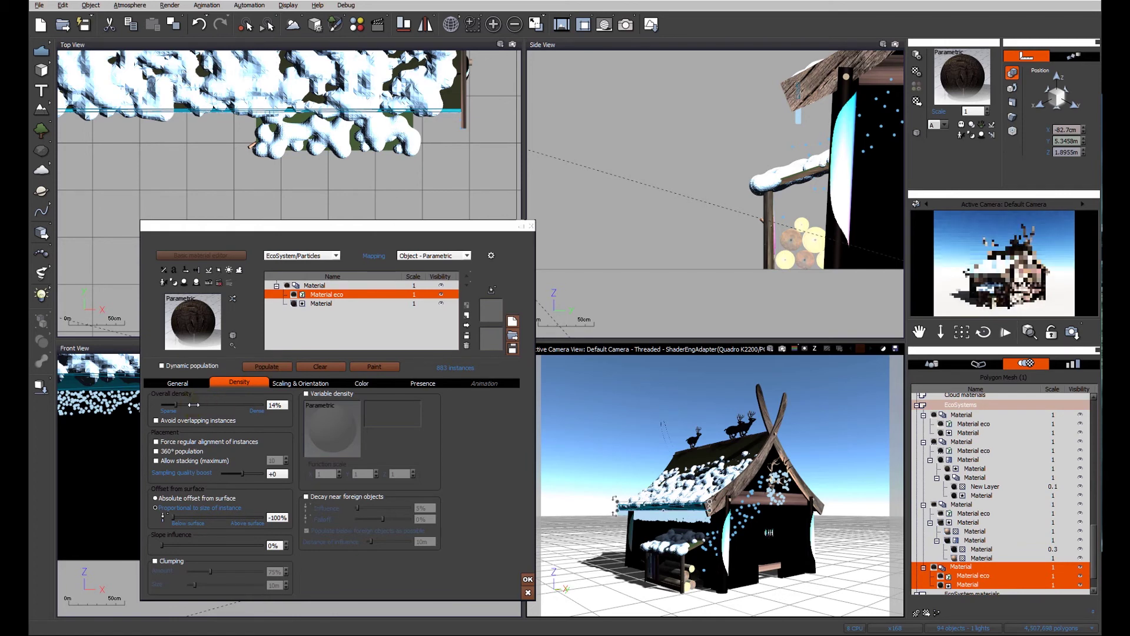
pyautogui.moveTo(194, 405); pyautogui.dragTo(166, 405)
pyautogui.click(260, 367)
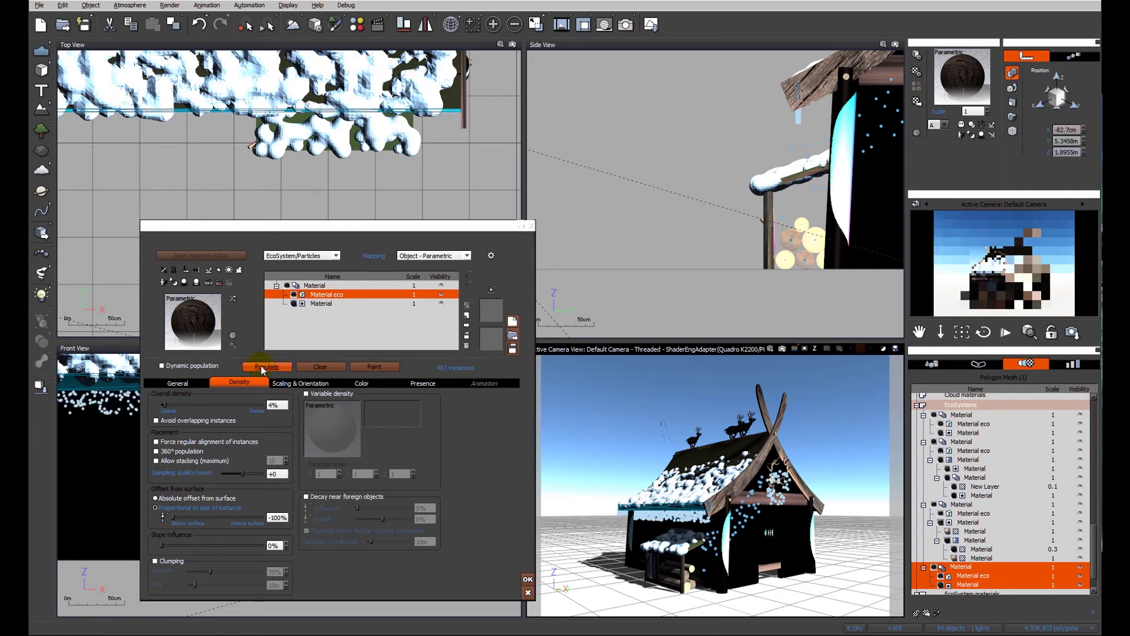
pyautogui.moveTo(194, 405); pyautogui.dragTo(189, 405)
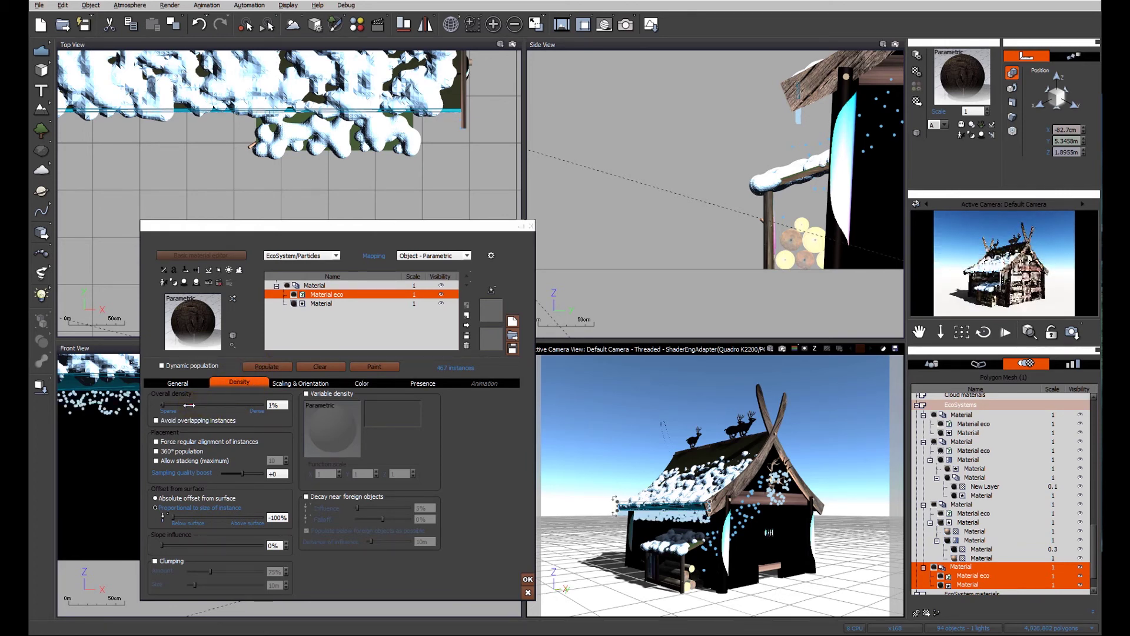
pyautogui.click(256, 367)
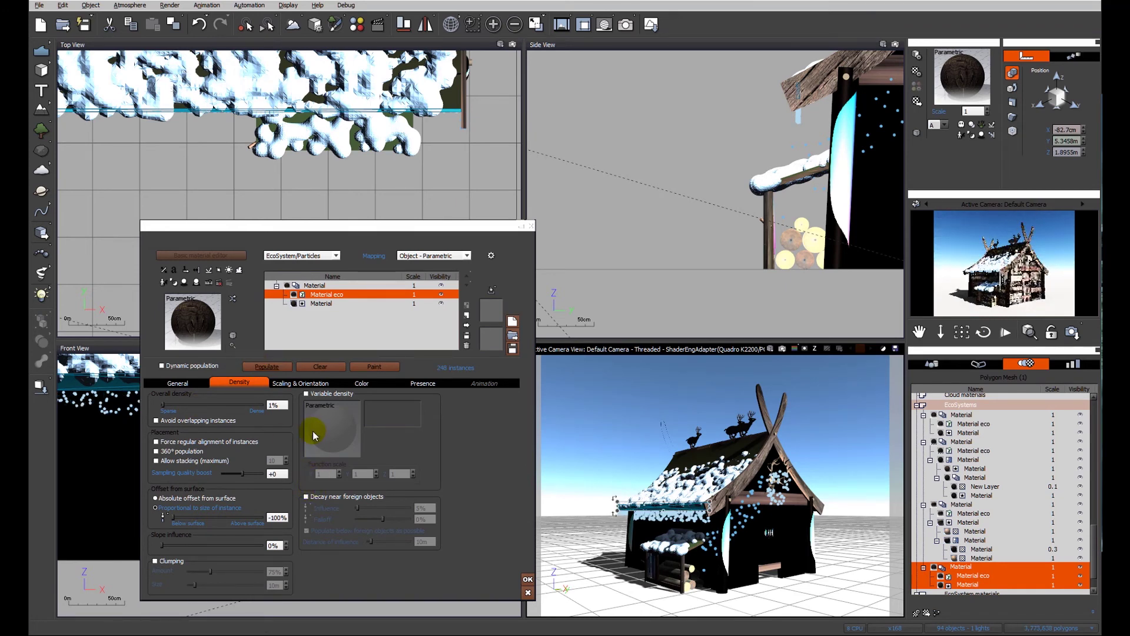
# Set the icicles' maximum size variation to 2 and repopulate.
pyautogui.click(303, 382)
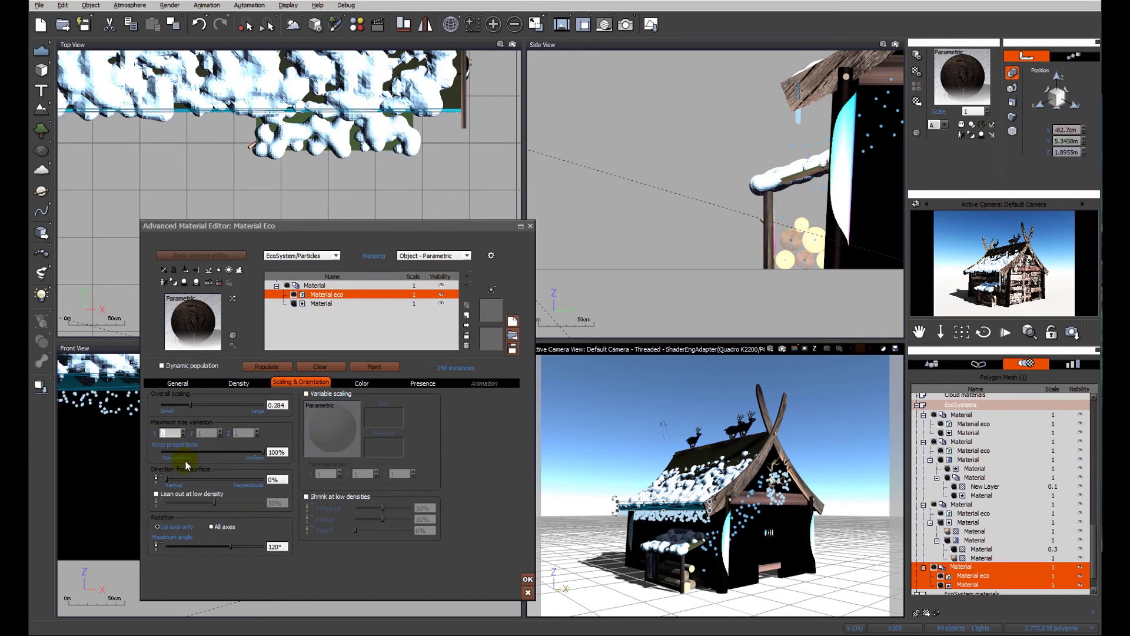
pyautogui.write('2')
pyautogui.click(266, 366)
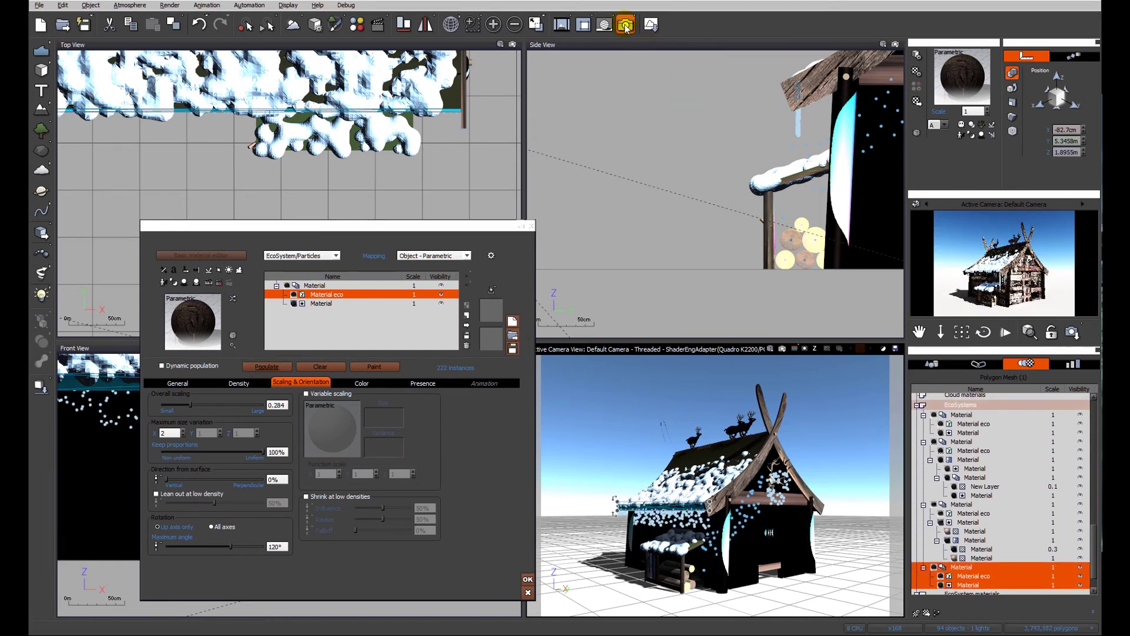
# Preview-render the hut with its fascia icicles, then reopen Material Eco for editing.
pyautogui.press('Return')
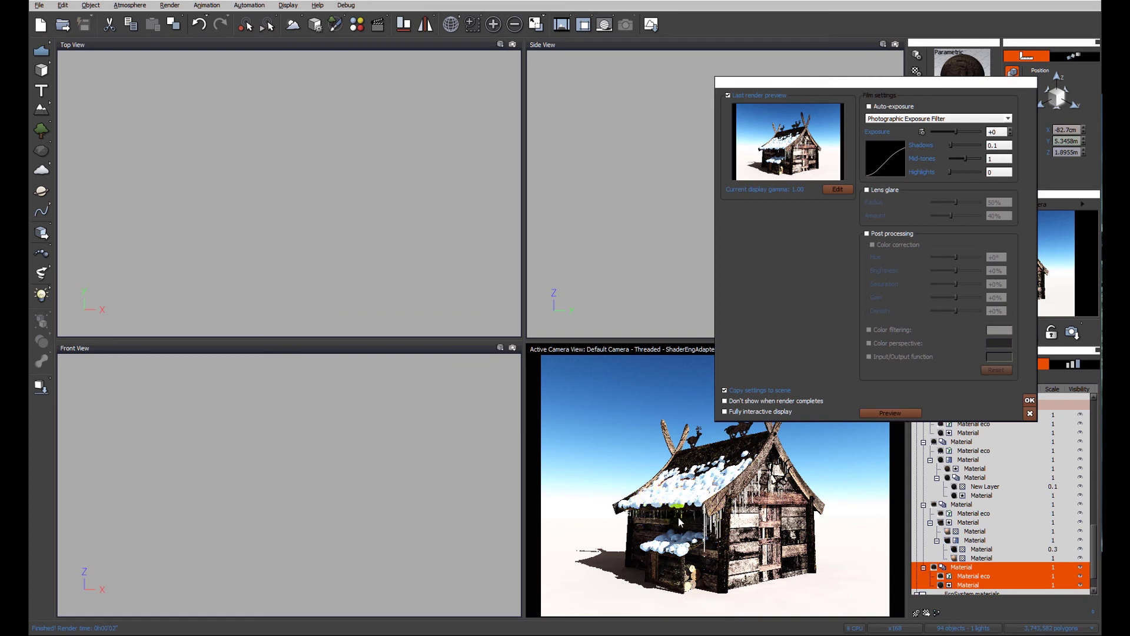
pyautogui.click(1031, 415)
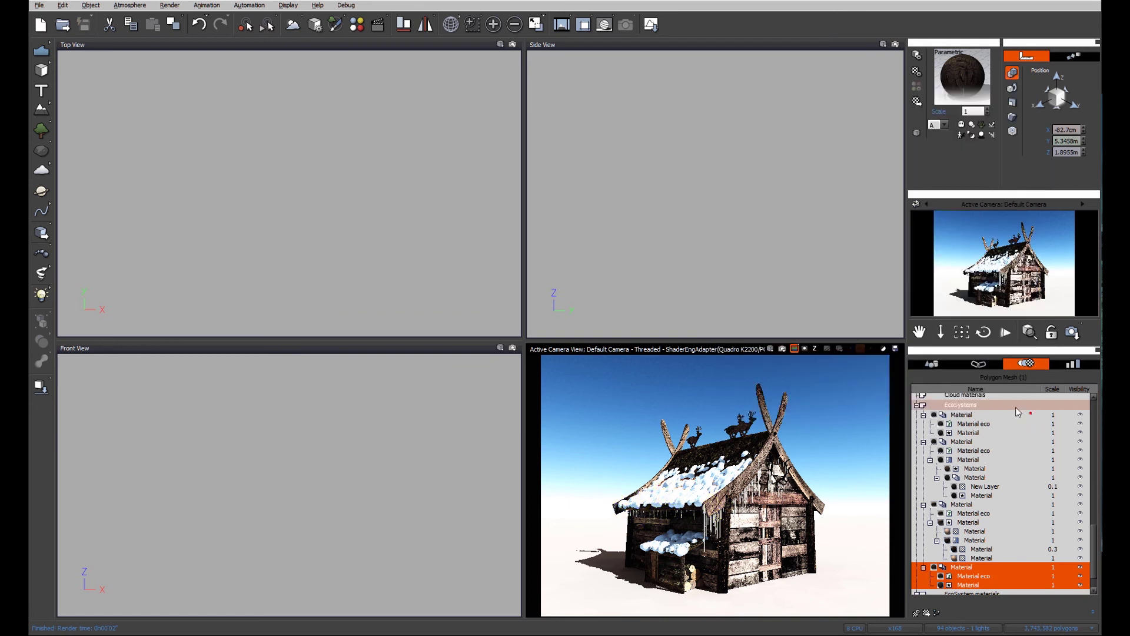
pyautogui.doubleClick(963, 78)
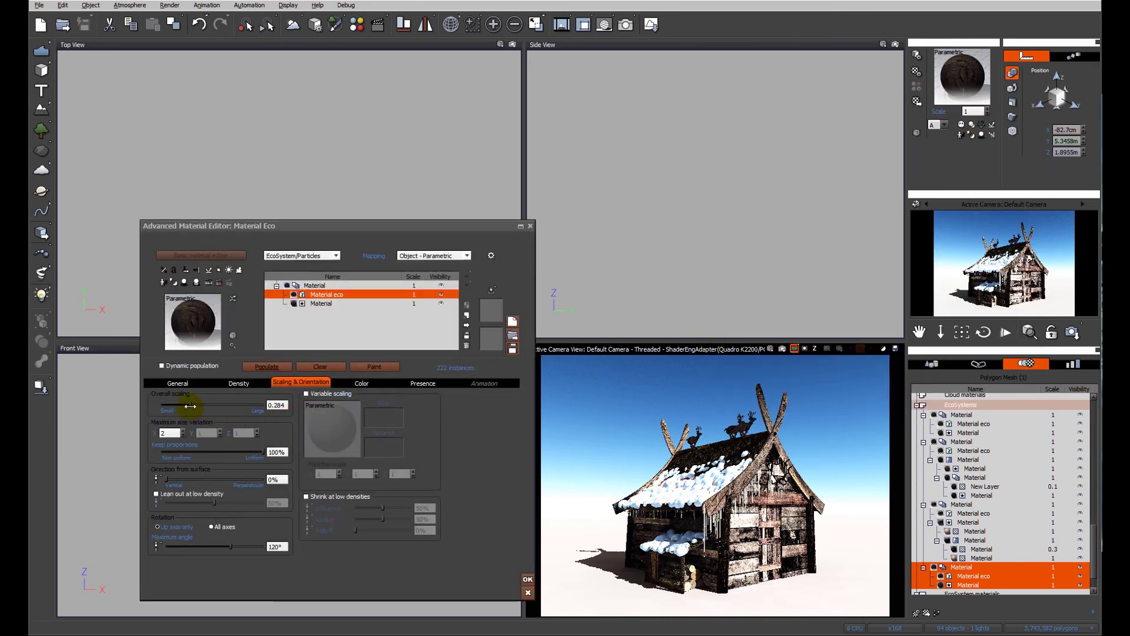
# Raise the icicles' overall scaling to 0.487, repopulate, and render a fresh preview.
pyautogui.moveTo(190, 406); pyautogui.dragTo(195, 406)
pyautogui.click(275, 368)
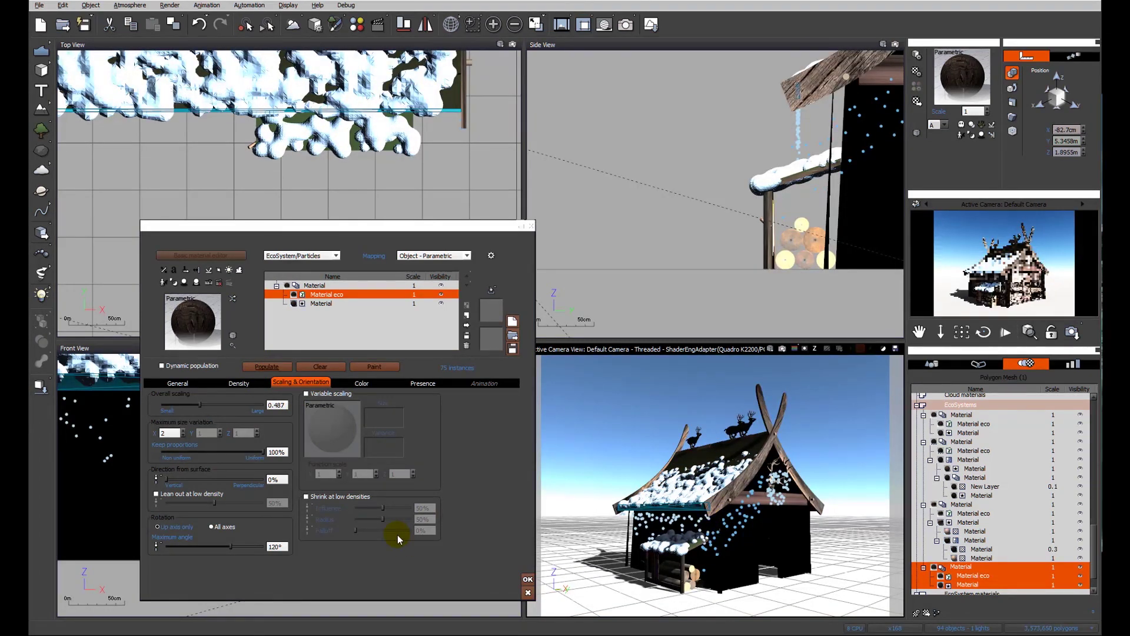
pyautogui.click(626, 28)
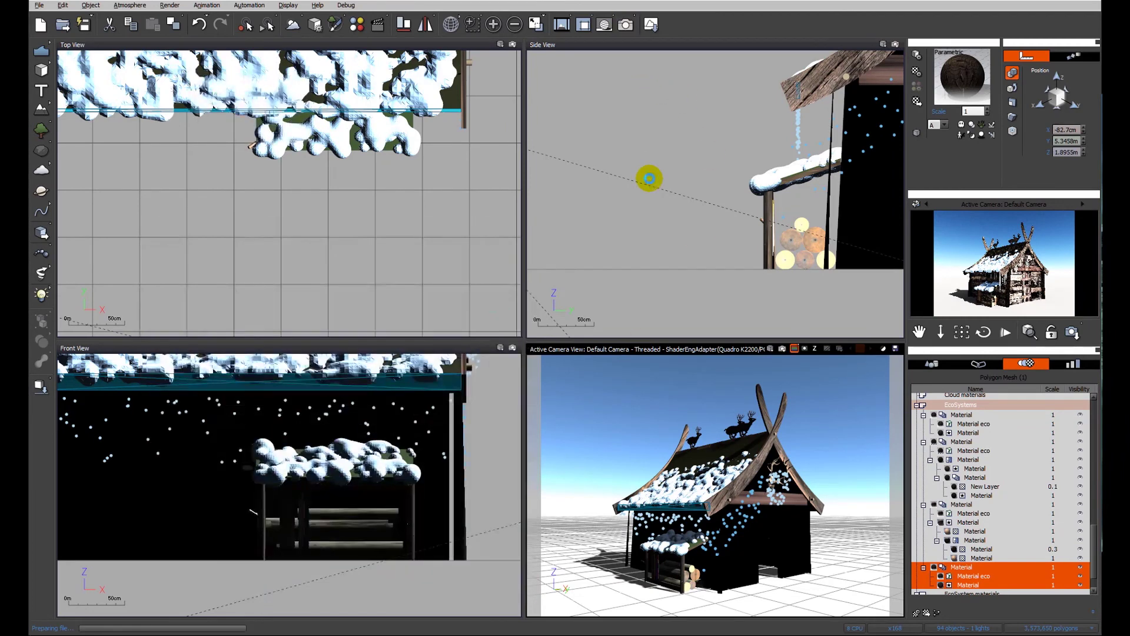